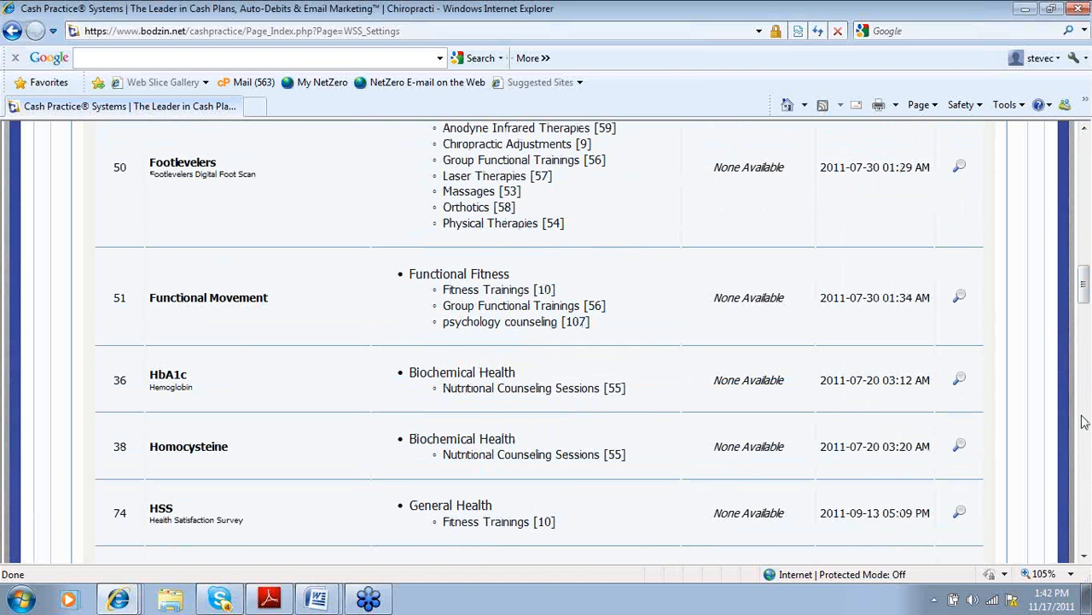
Add a new parameter named "bilateral weight scales" to the parameters list and save it
left_click_drag(1085, 292, 1048, 165)
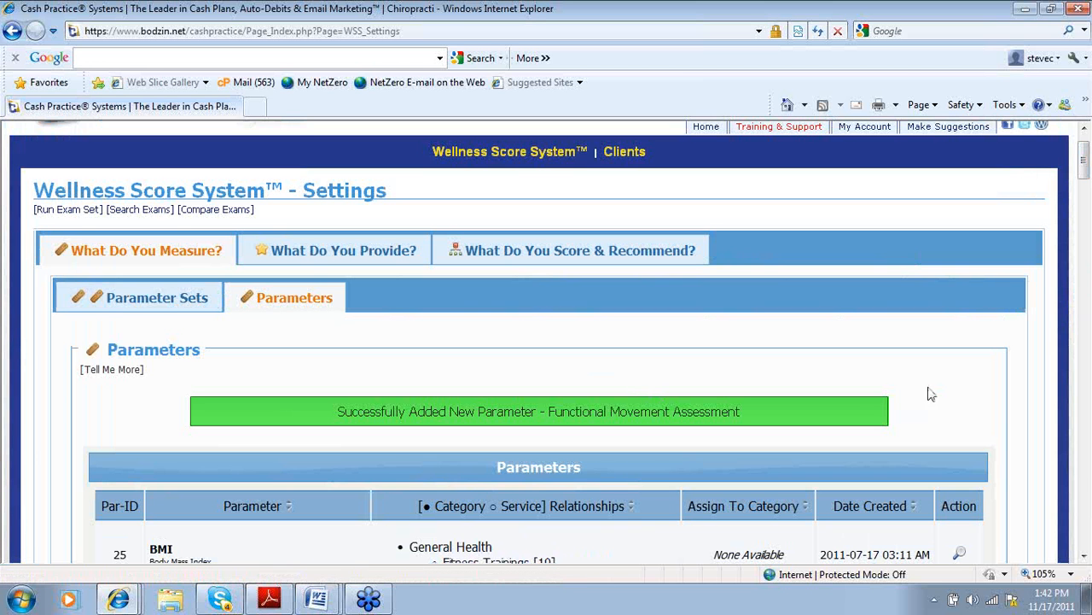
left_click(1084, 556)
left_click_drag(1084, 556, 1084, 556)
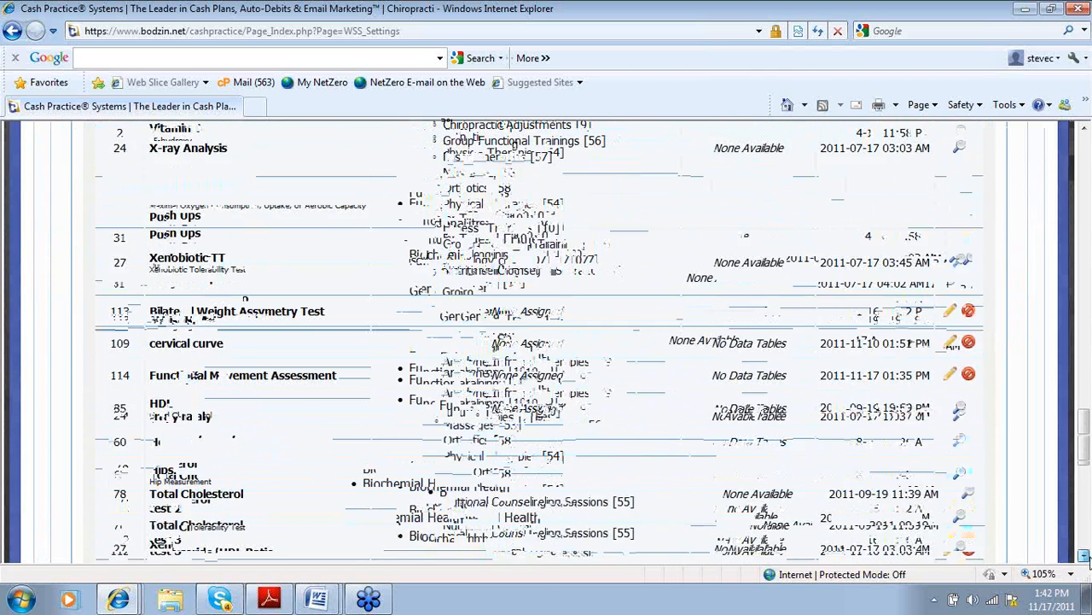
left_click(520, 439)
type("bila")
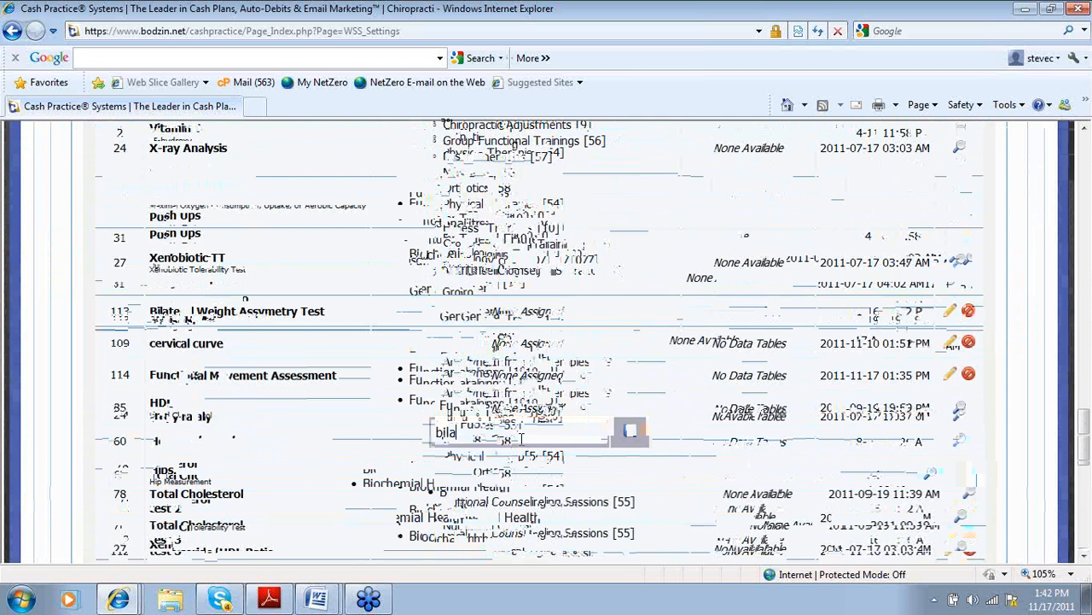
type("terla wi")
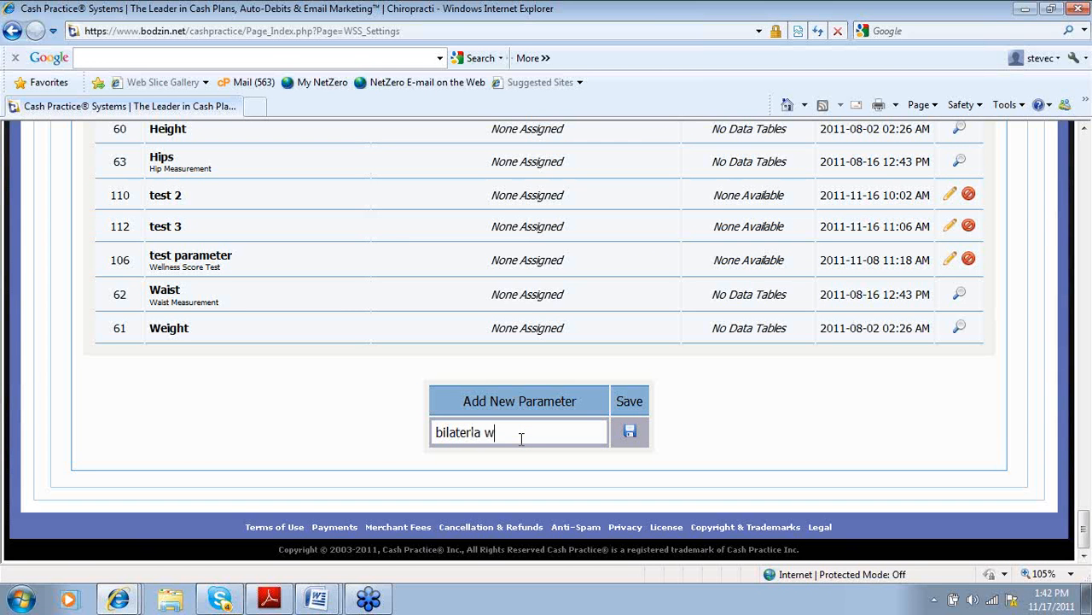
type("eght")
key("BackSpace")
key("BackSpace")
key("BackSpace")
key("BackSpace")
key("BackSpace")
key("BackSpace")
key("BackSpace")
key("BackSpace")
key("BackSpace")
key("BackSpace")
type("ral weight scales")
left_click(631, 435)
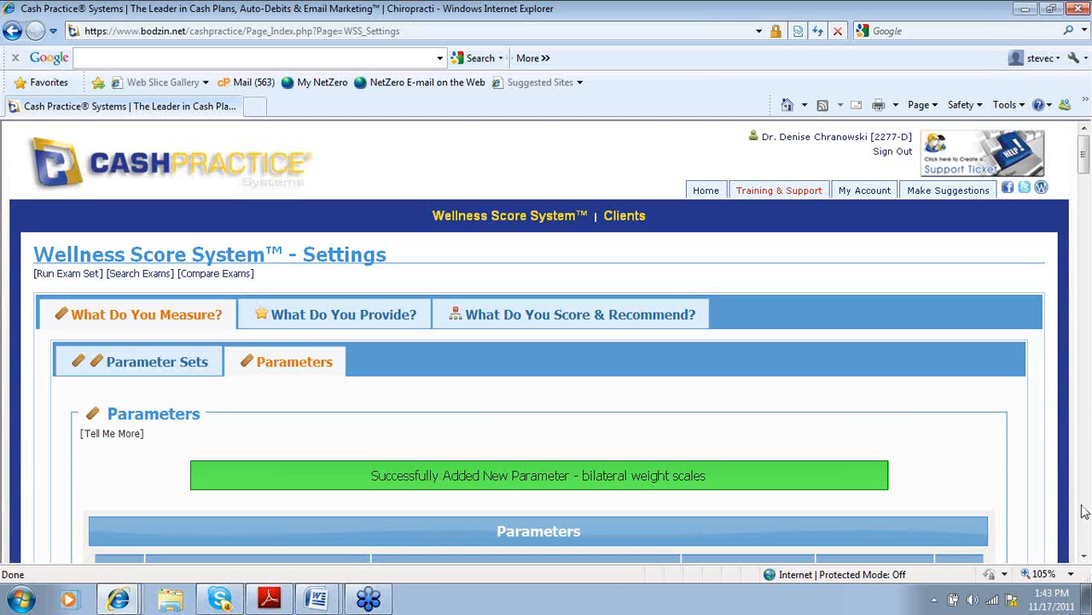
Open the bilateral weight scales parameter for editing and set its units to %
left_click(1084, 556)
left_click_drag(1085, 555, 1085, 556)
left_click_drag(1086, 429, 1087, 481)
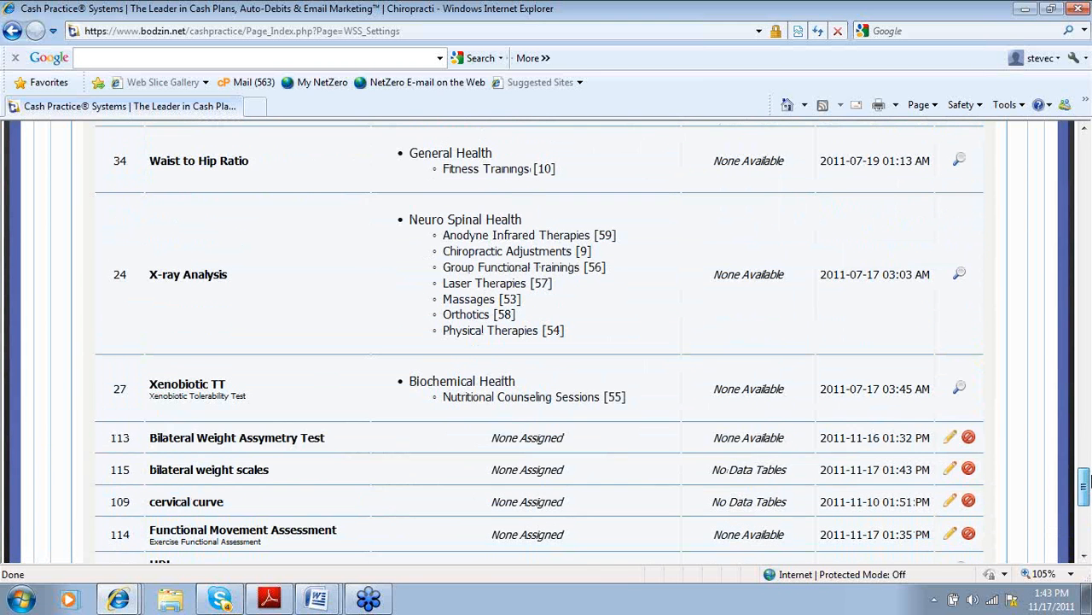
left_click(950, 471)
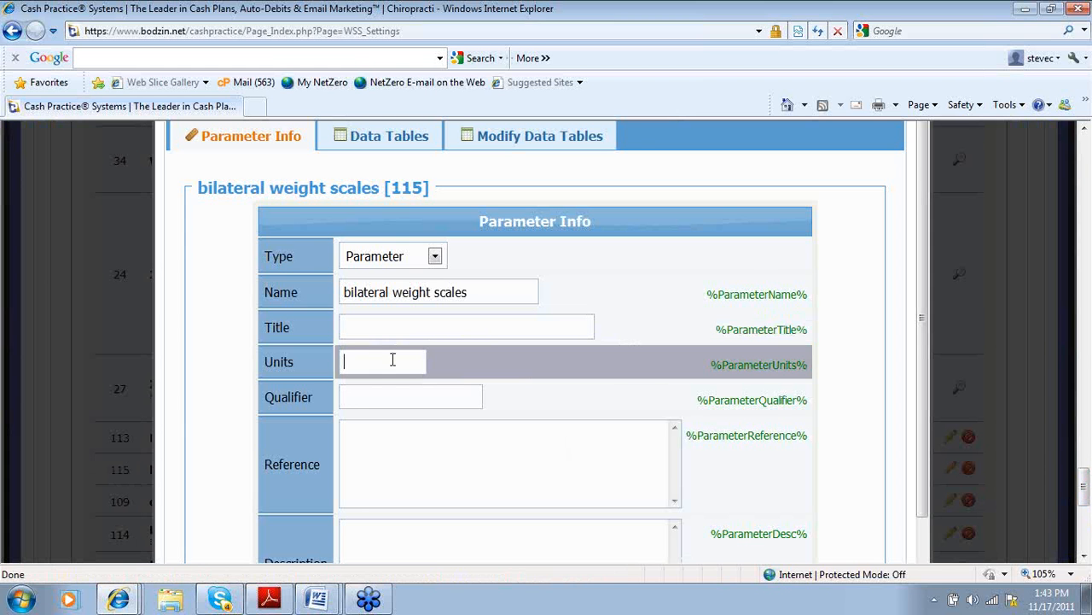
type("%")
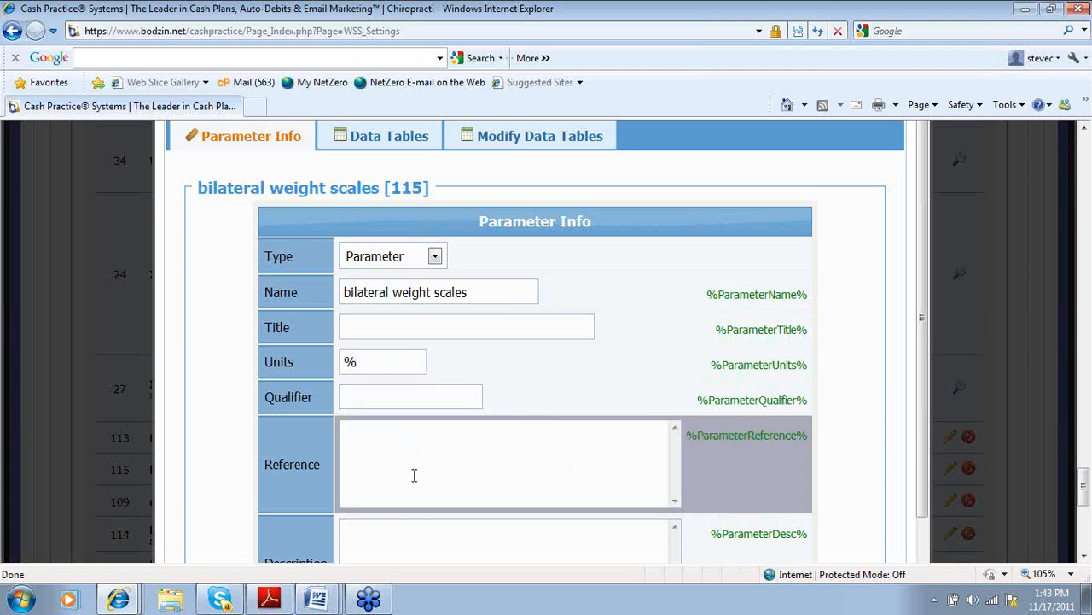
Describe the parameter with "This is a way to show posture and deviation of balance. It is like an alignment for the car."
type("Th")
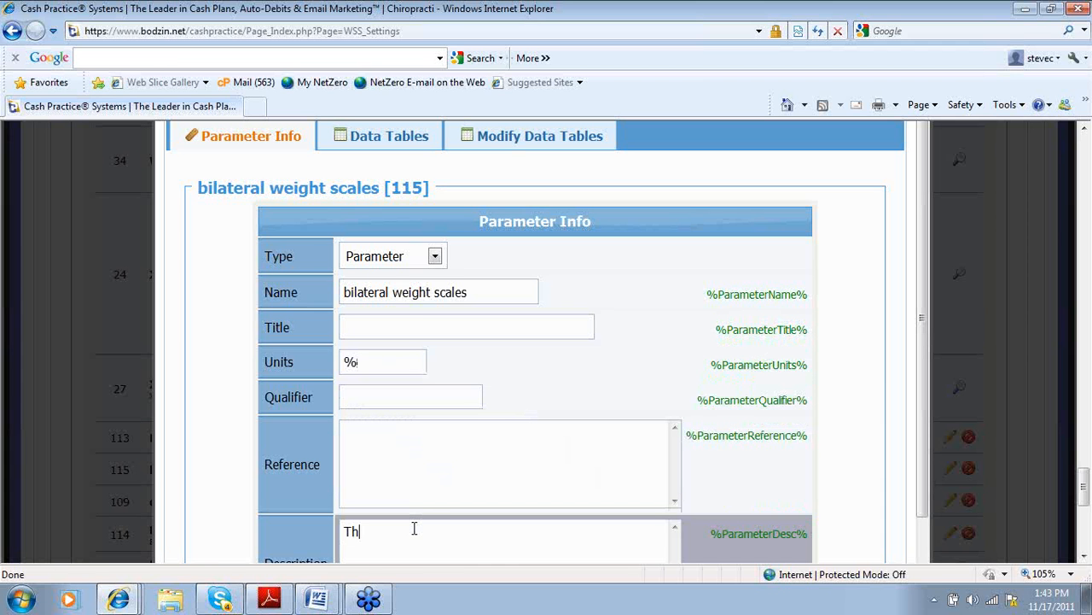
type("is is a way to show posture")
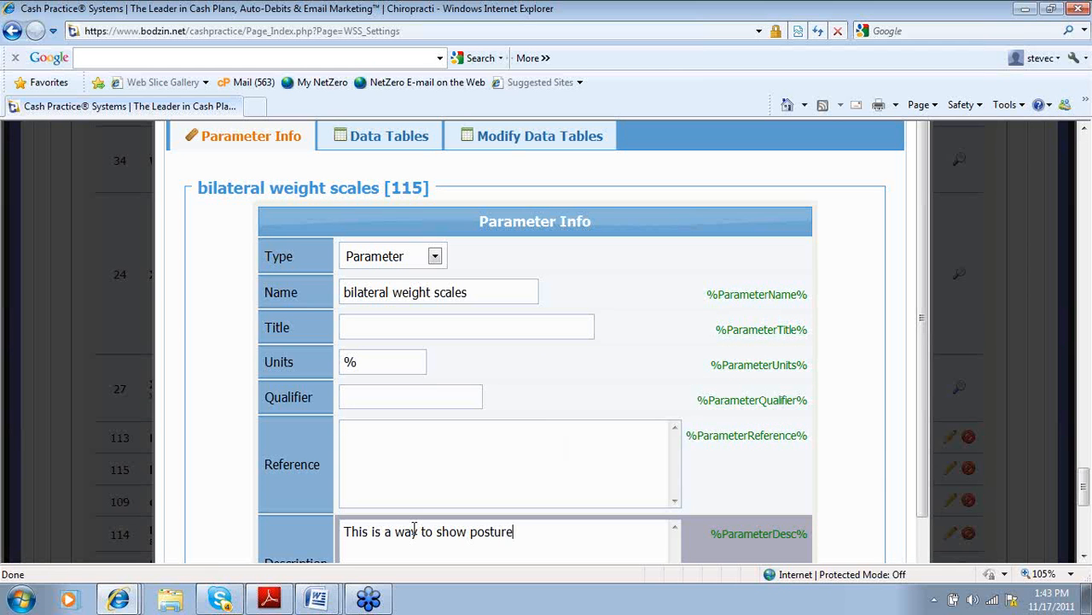
type(" and deviation of balan")
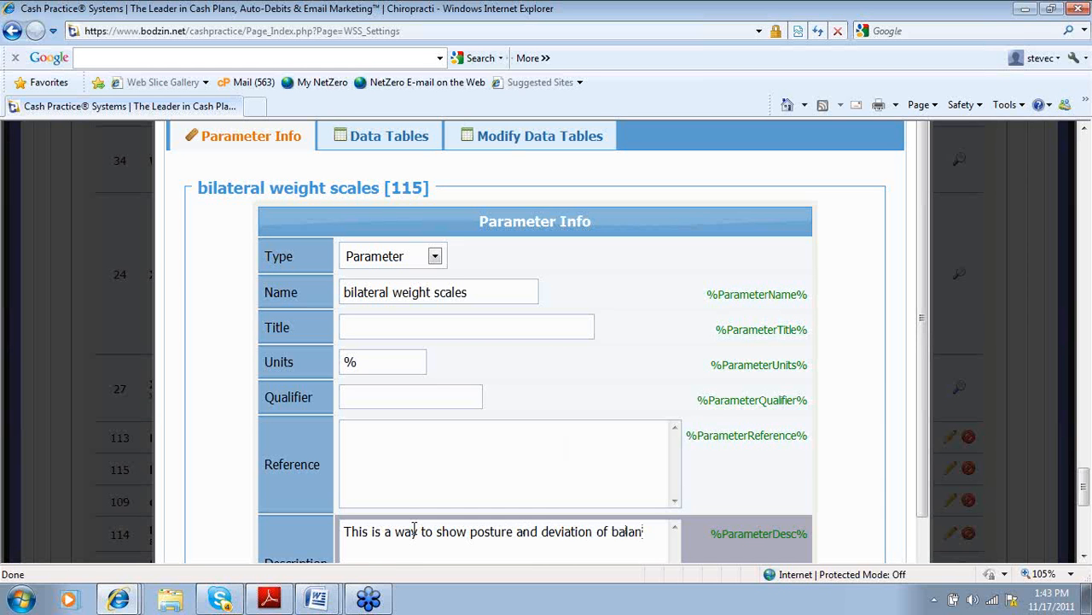
type("ce.  It i")
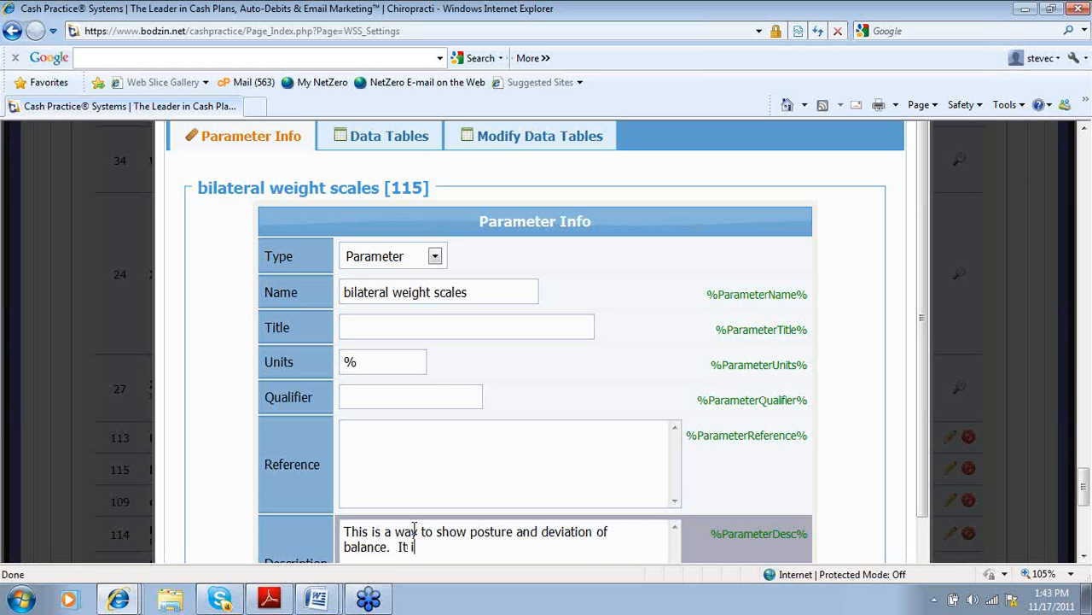
type("s like an alignment ")
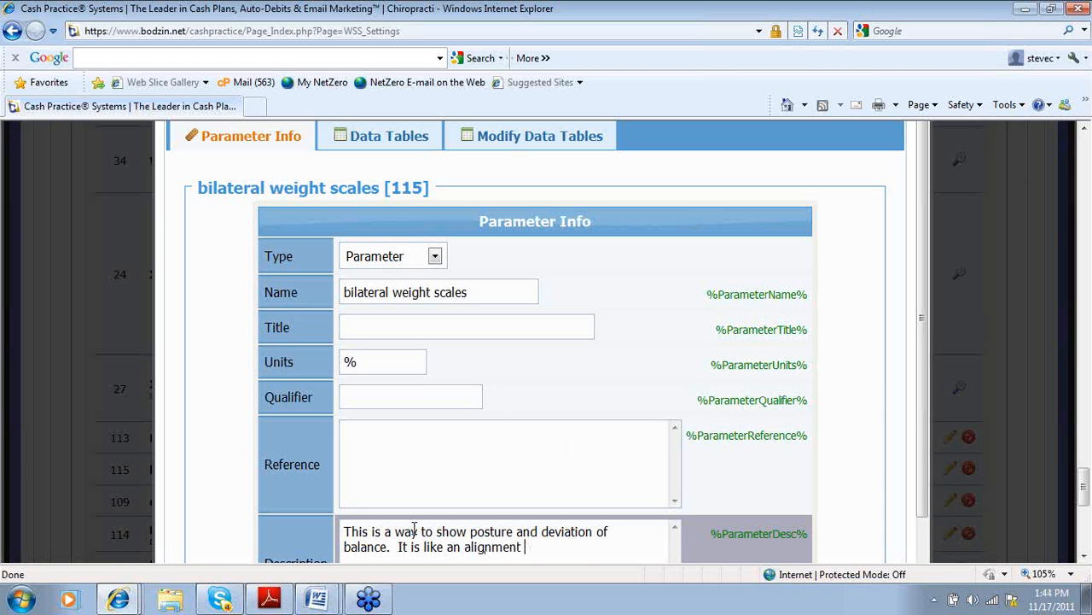
type("for the car.  We don't ")
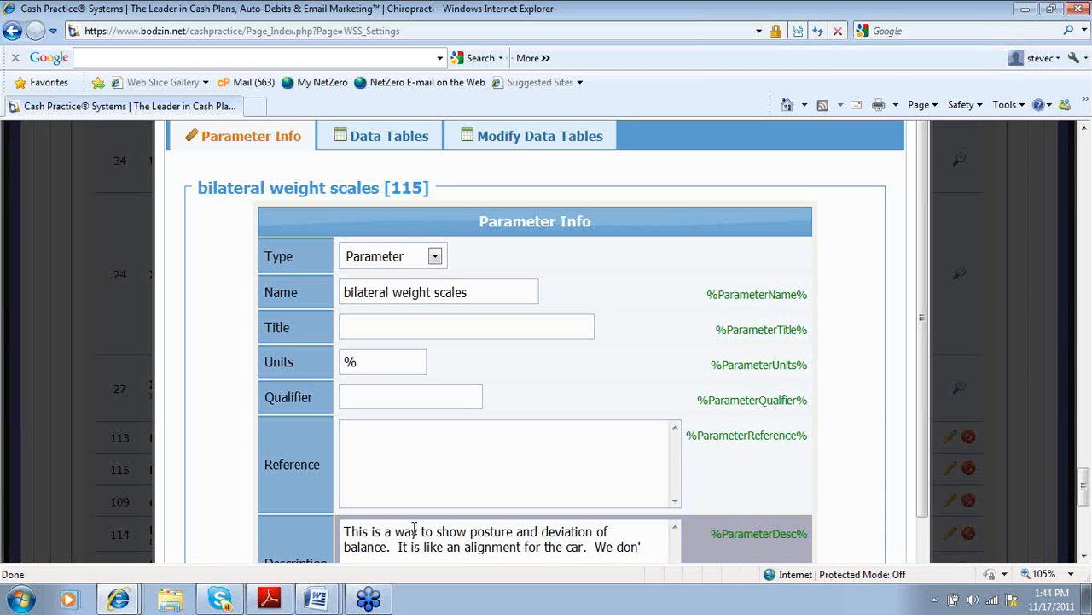
Extend the description with "We don't want to wear out one side vs the other side of the body." and save the parameter info
type("want to wear out one side vs th")
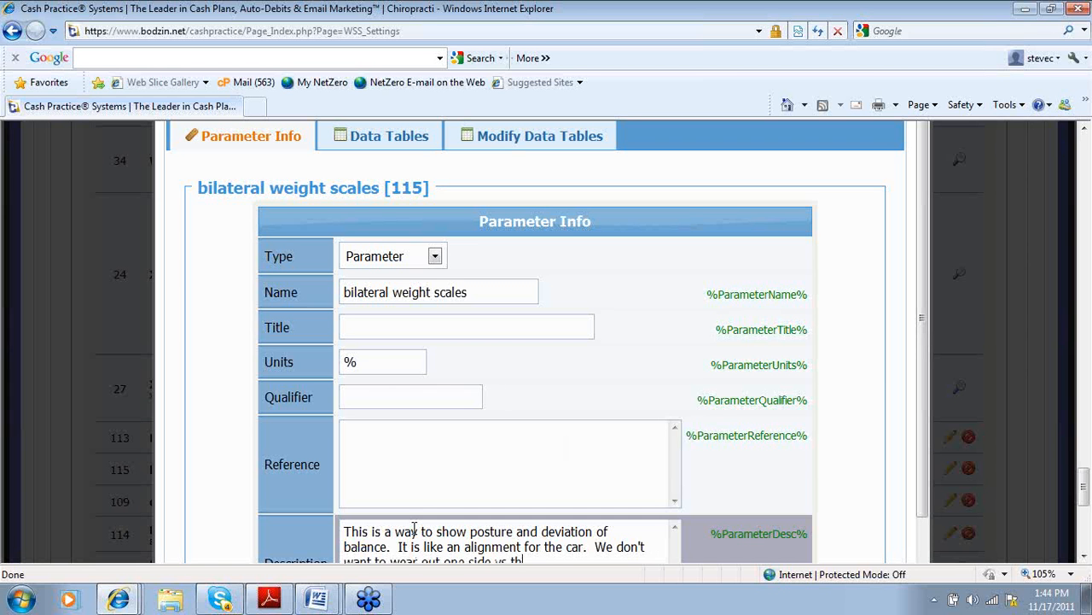
type("e other side of the d")
key("BackSpace")
type("body.")
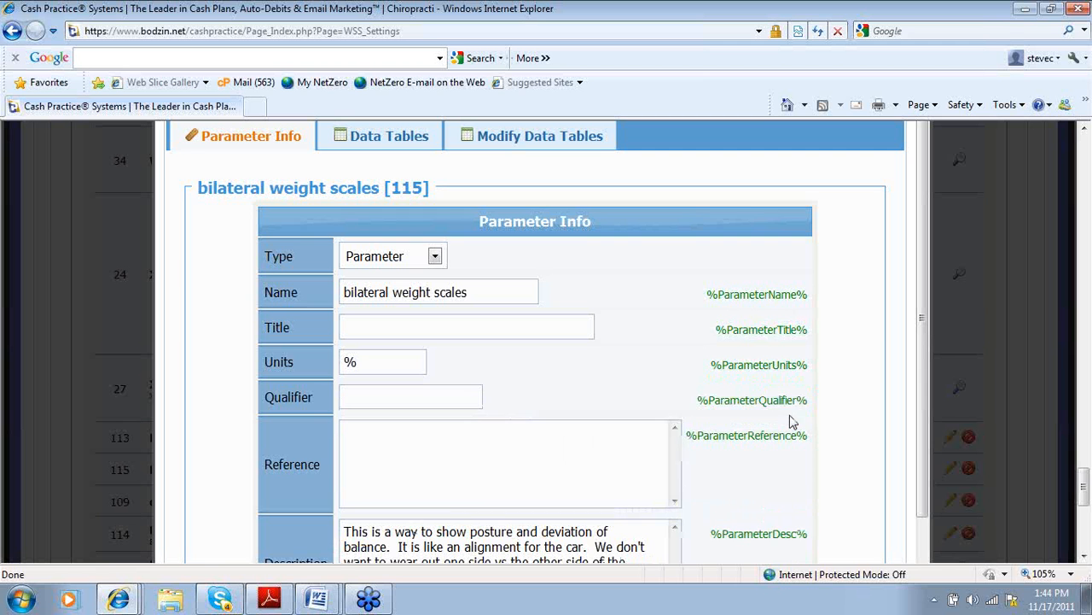
left_click_drag(924, 419, 925, 505)
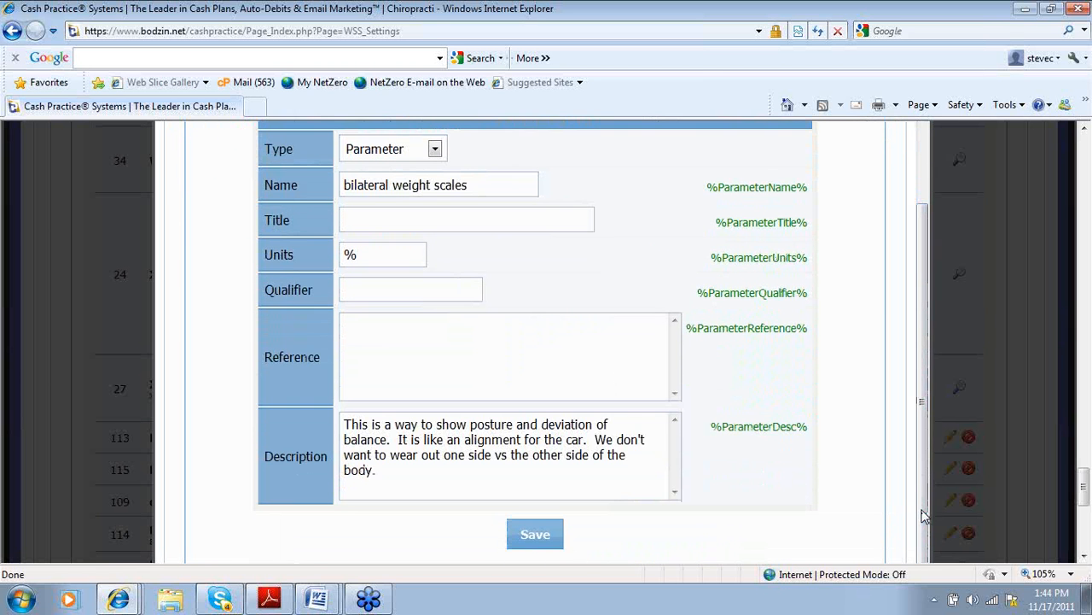
left_click(534, 537)
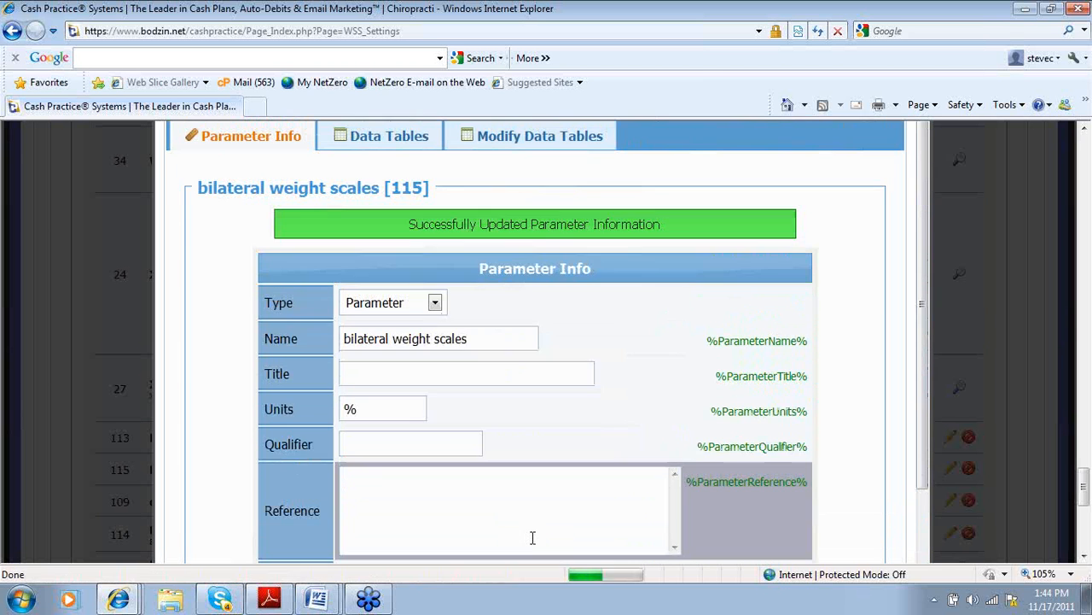
Start a new data table for the parameter with lower measurement thresholds of -1 and 2 in the first two rows
left_click(573, 137)
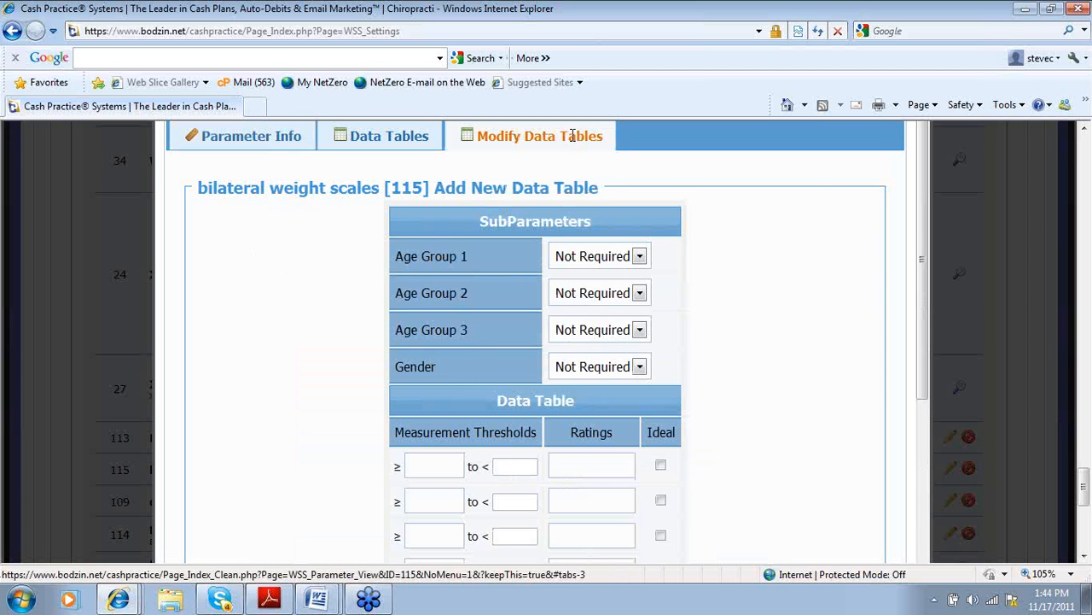
left_click_drag(919, 253, 920, 341)
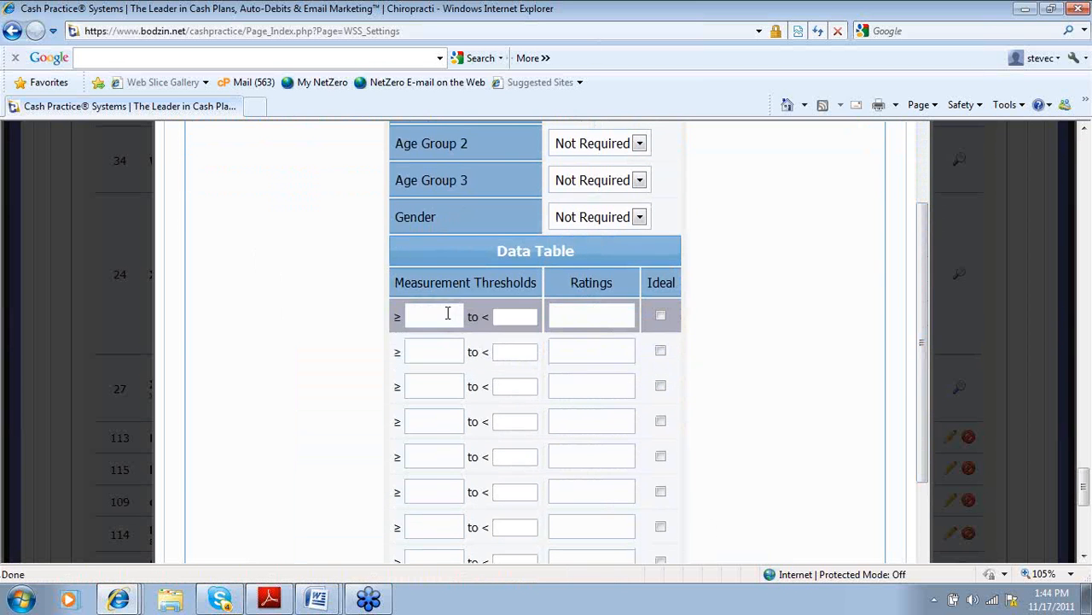
type("-1")
left_click(446, 351)
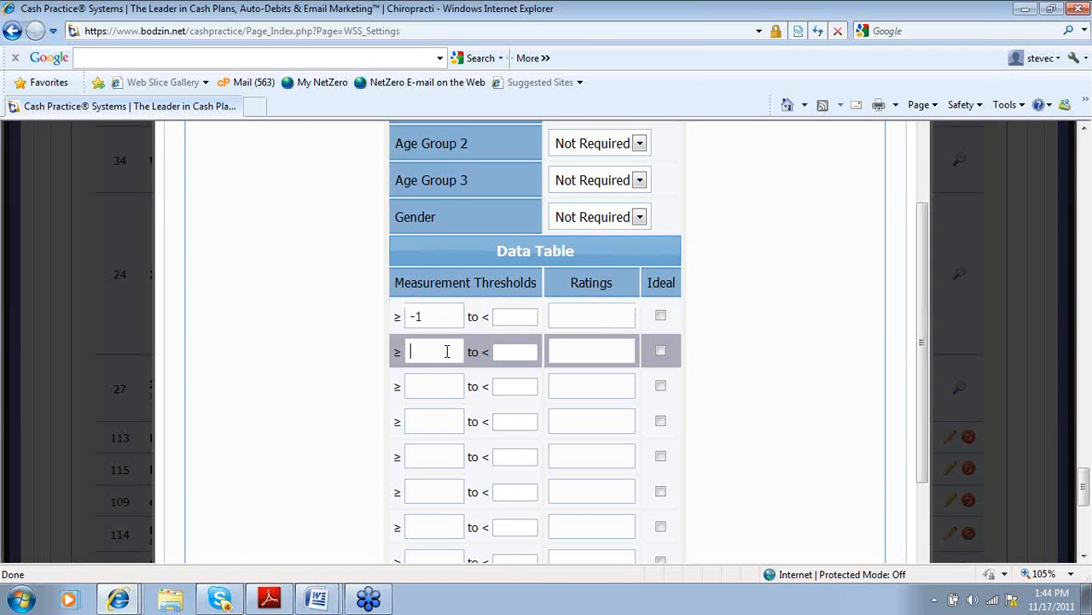
type("2")
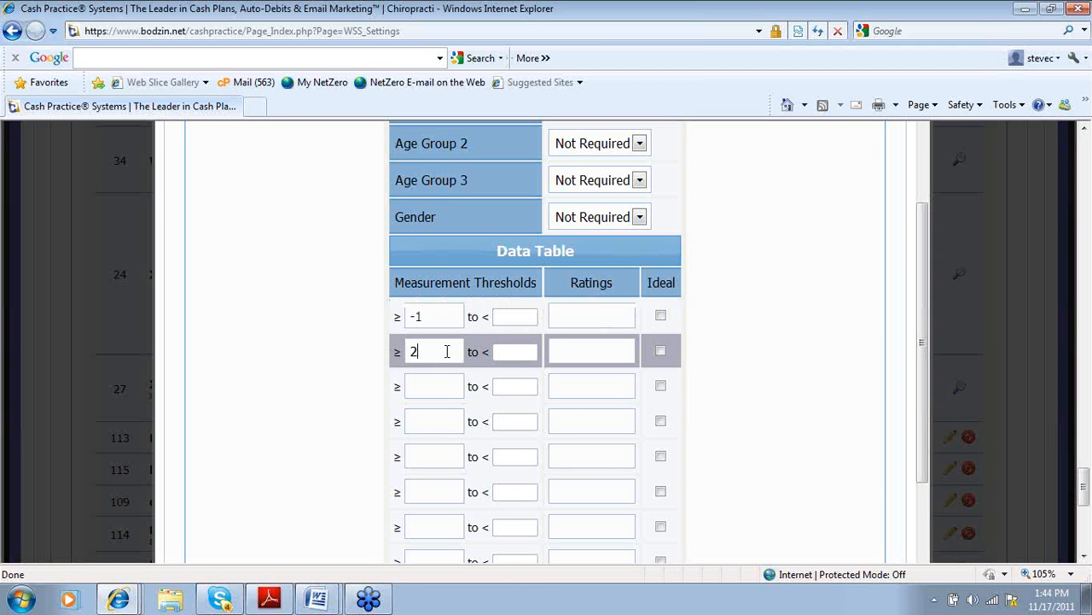
Fill in the ratings of the first eleven data table rows in descending order from 10 to 0
left_click(608, 321)
type("10")
type("9")
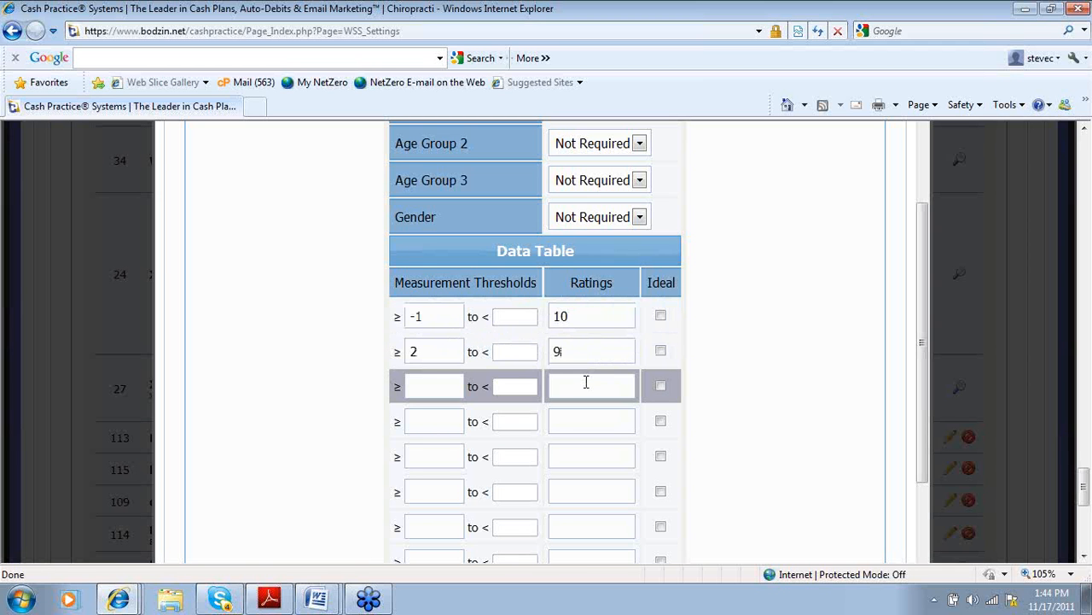
left_click(586, 384)
type("8")
left_click(582, 423)
type("7")
left_click(577, 456)
type("6")
left_click(574, 493)
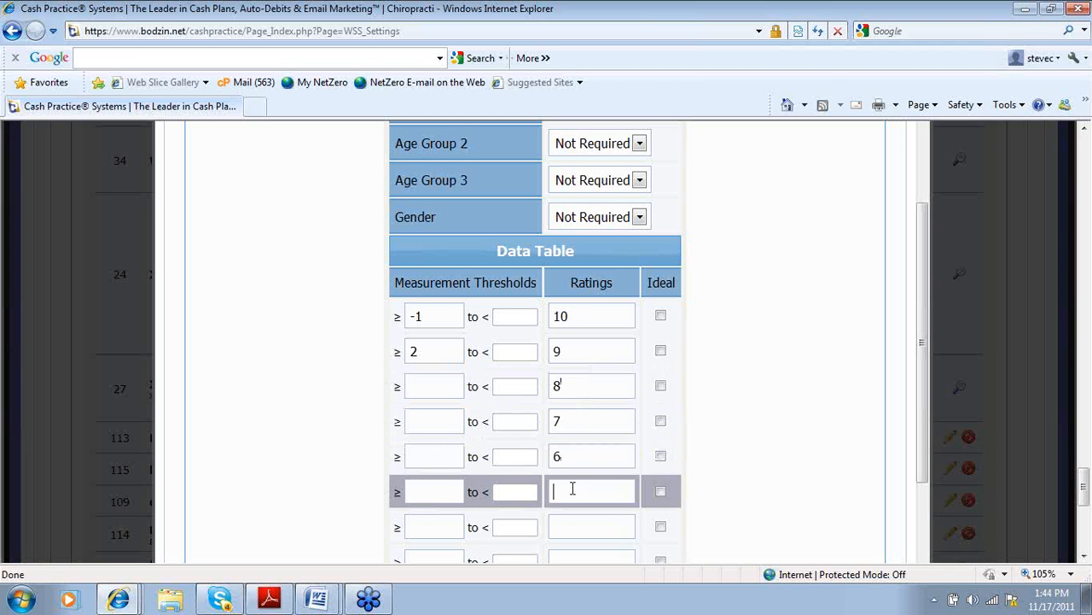
type("5")
left_click(570, 522)
type("4")
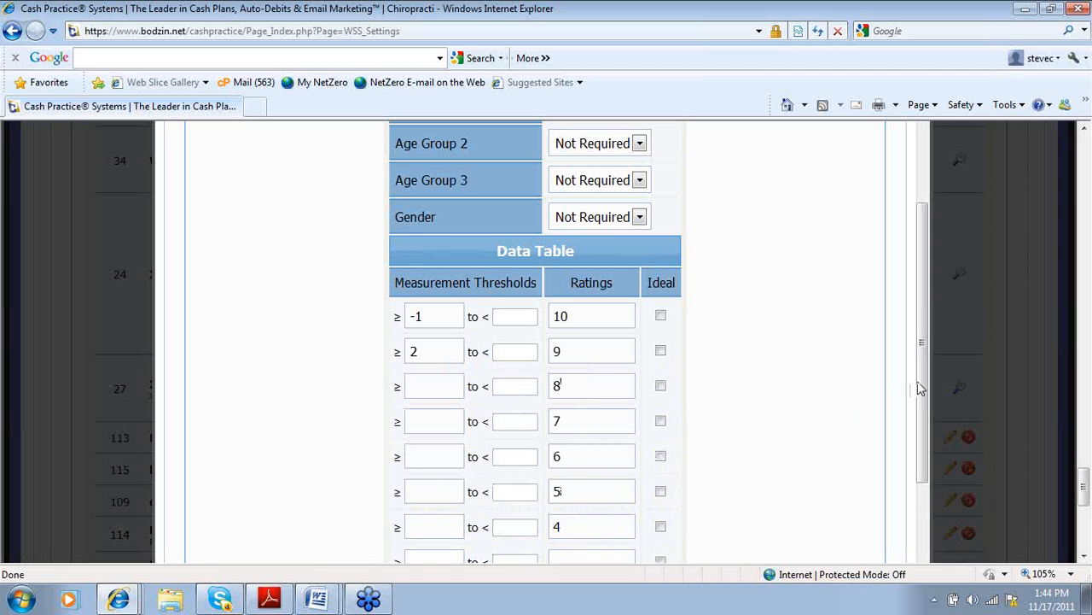
left_click_drag(922, 385, 920, 459)
left_click(588, 417)
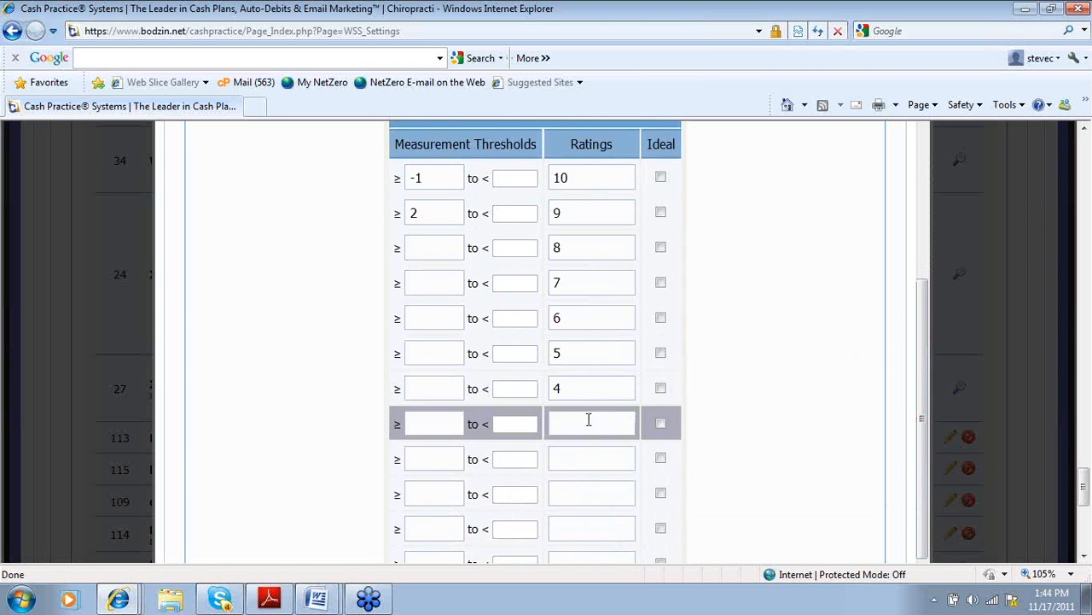
type("3")
left_click(581, 460)
type("2")
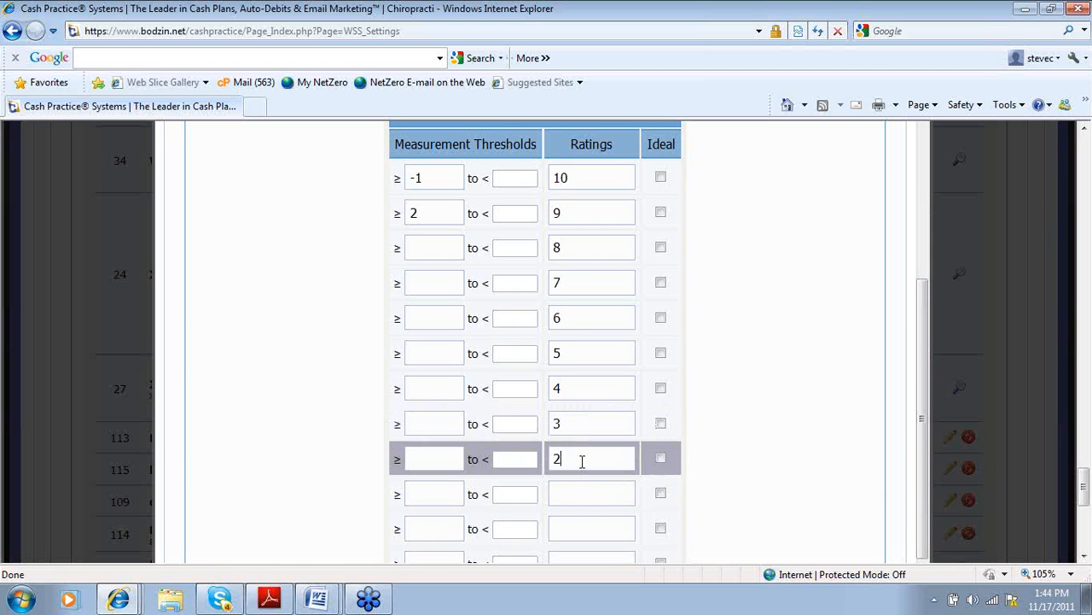
left_click(569, 495)
type("1")
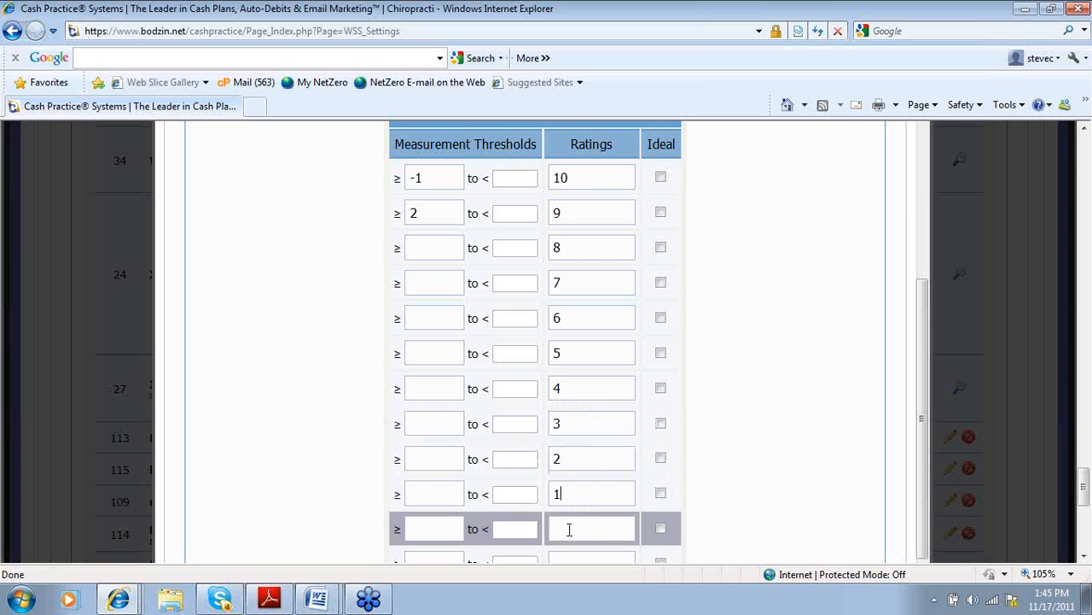
type("0")
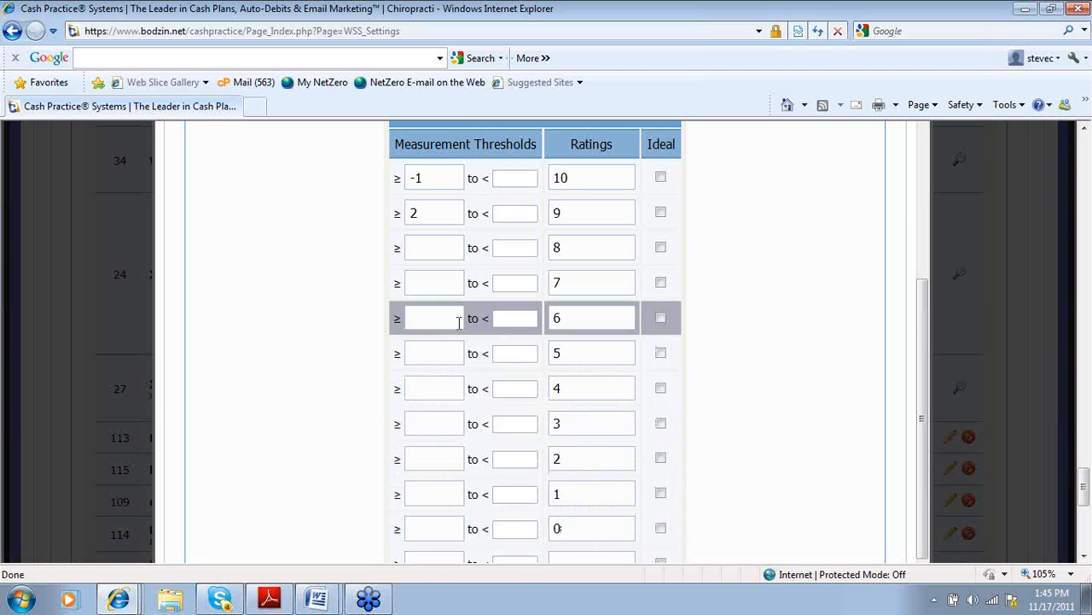
Enter lower measurement thresholds of 4, 6, 8, 10 and 12 in the rows rated 8 down to 4
left_click(433, 250)
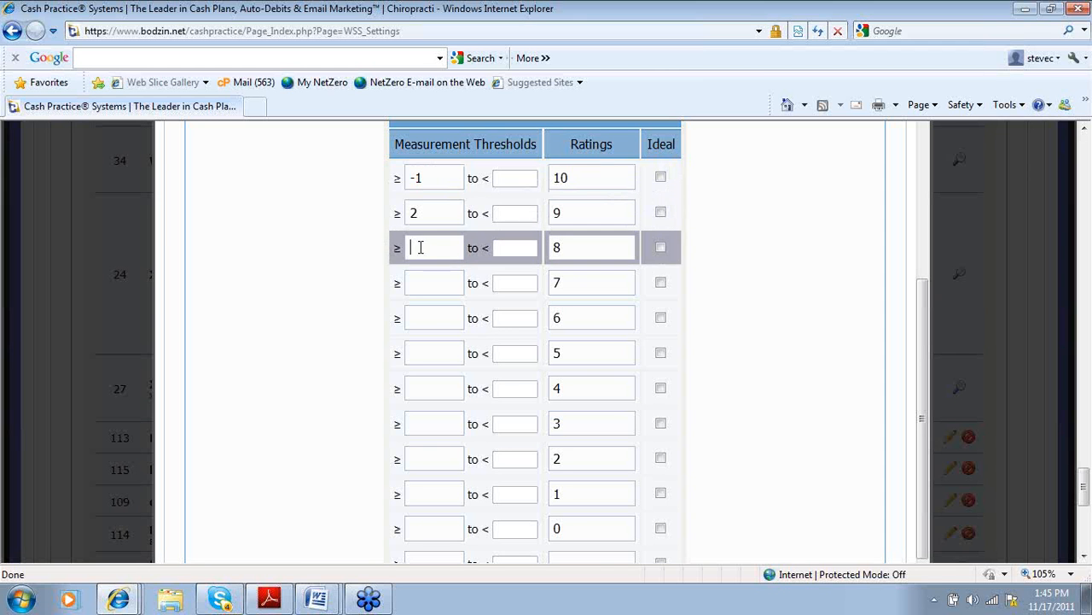
type("4")
left_click(420, 276)
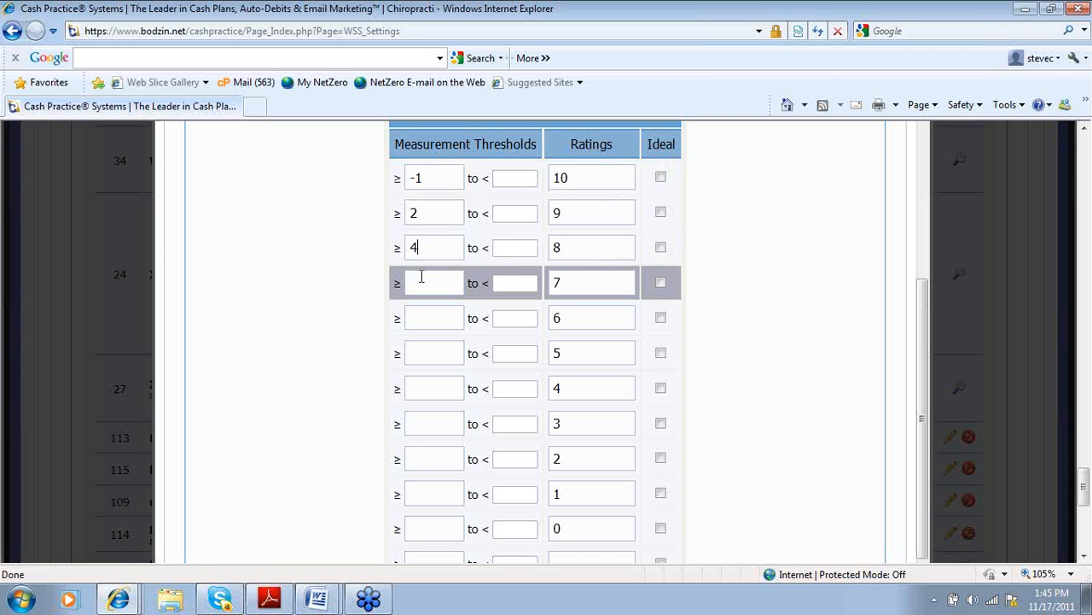
type("6")
left_click(417, 318)
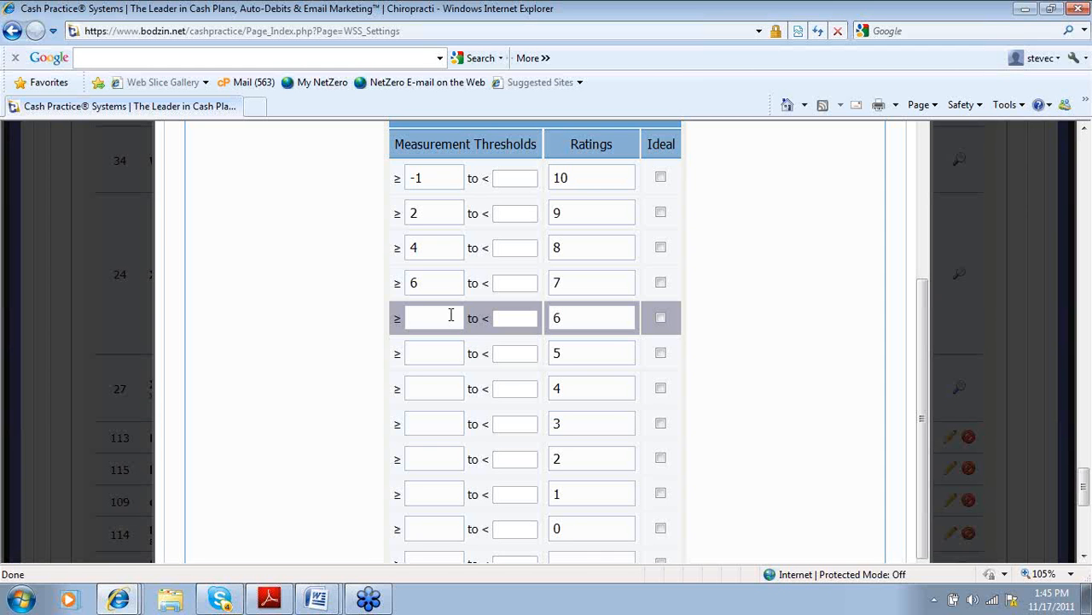
type("8")
left_click(452, 345)
type("10")
type("12")
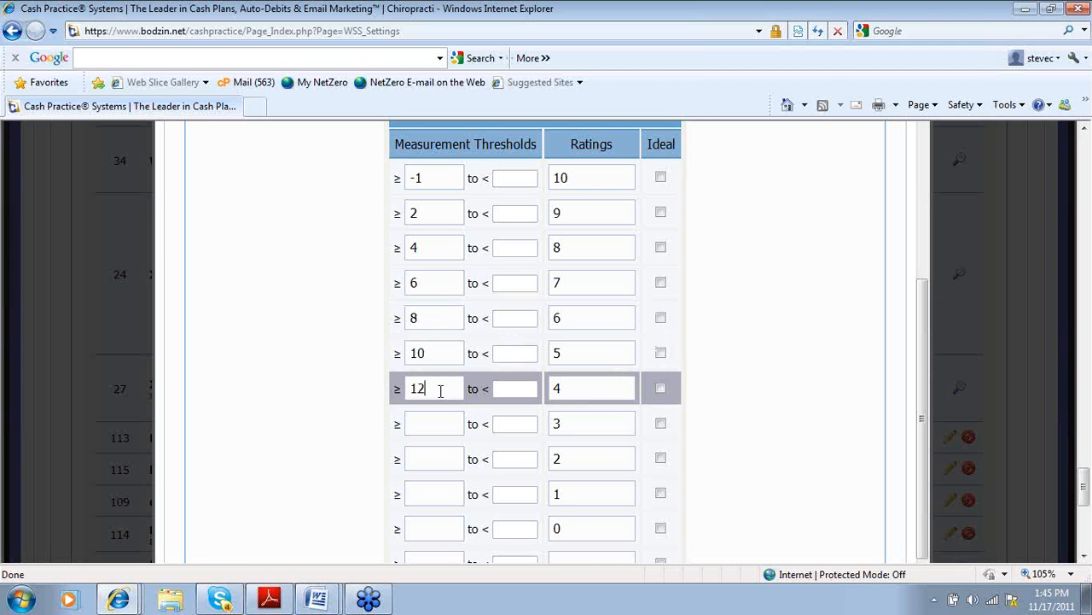
Enter lower measurement thresholds of 14, 16, 18 and 20 in the rows rated 3 down to 0
type("4")
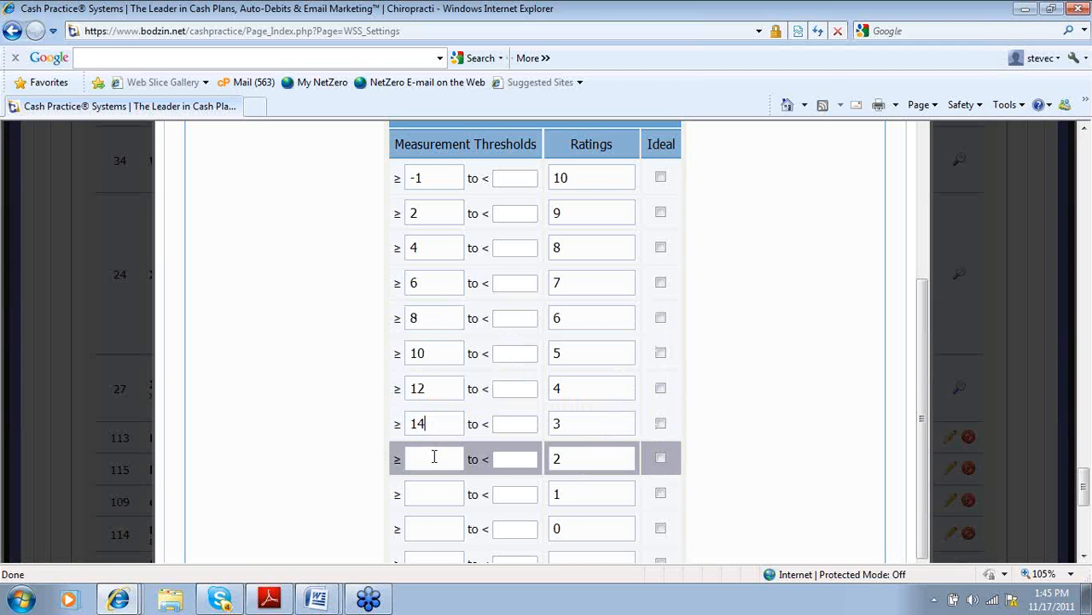
left_click(432, 458)
type("16")
left_click(429, 490)
type("18")
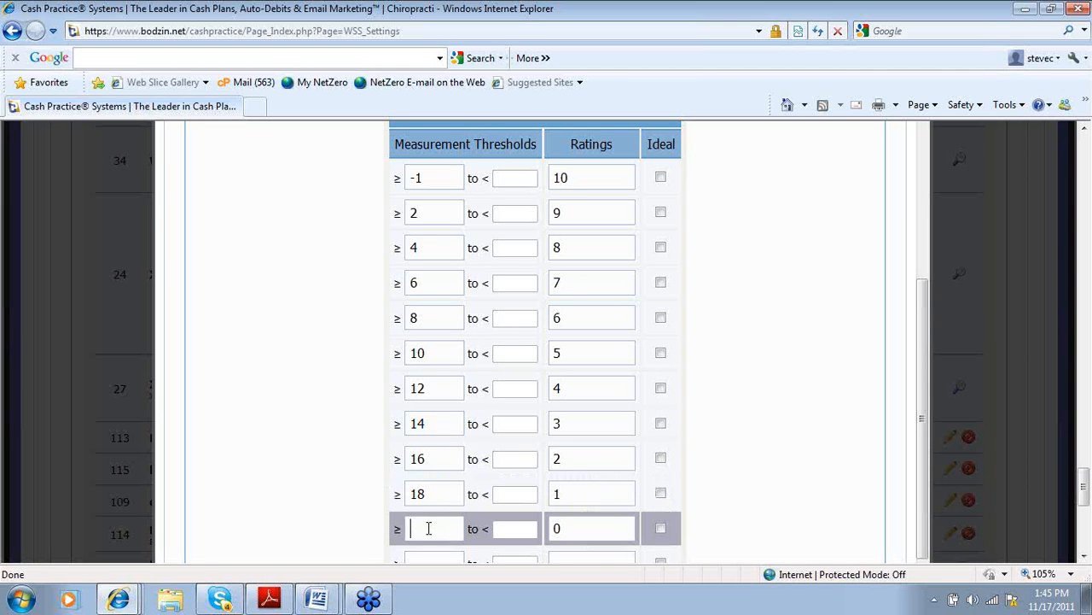
type("20")
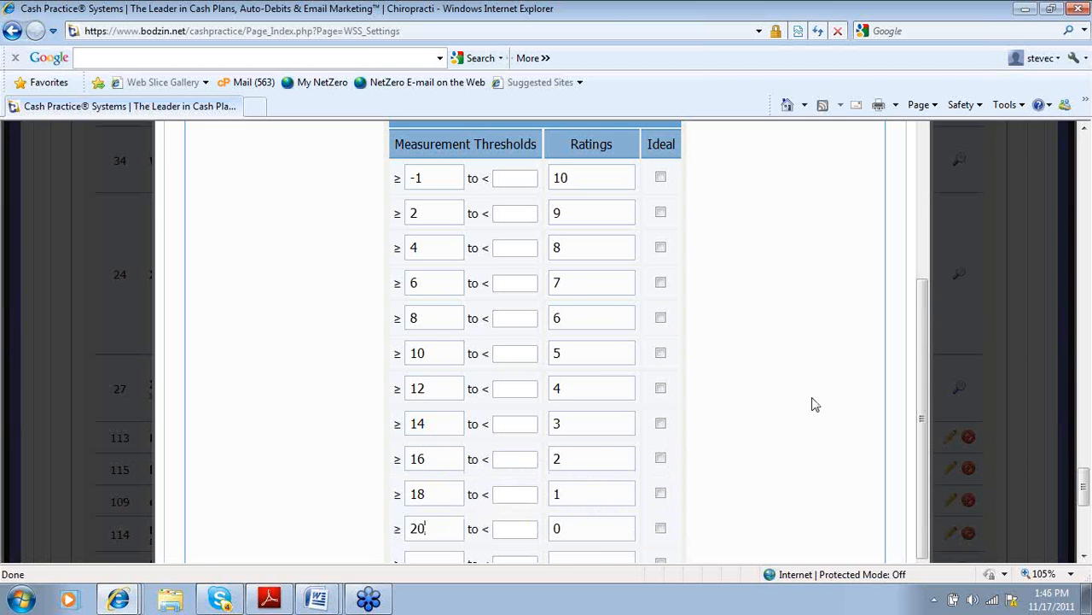
Save the data table with the rows rated 10, 9 and 8 marked as ideal, and review the saved table
left_click(661, 213)
left_click(661, 247)
left_click_drag(924, 340, 926, 313)
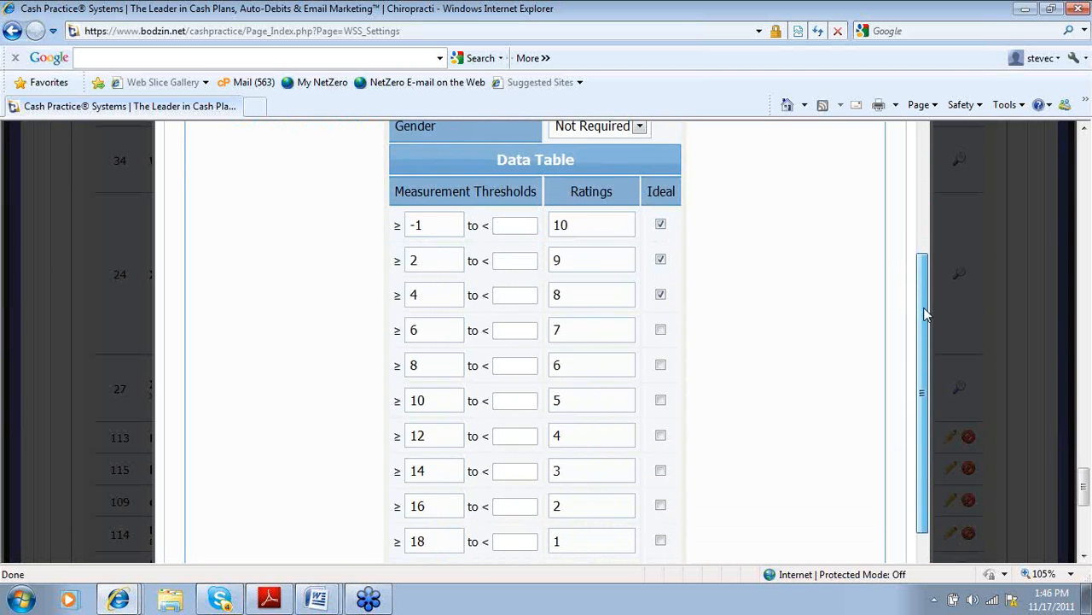
left_click_drag(920, 288, 920, 360)
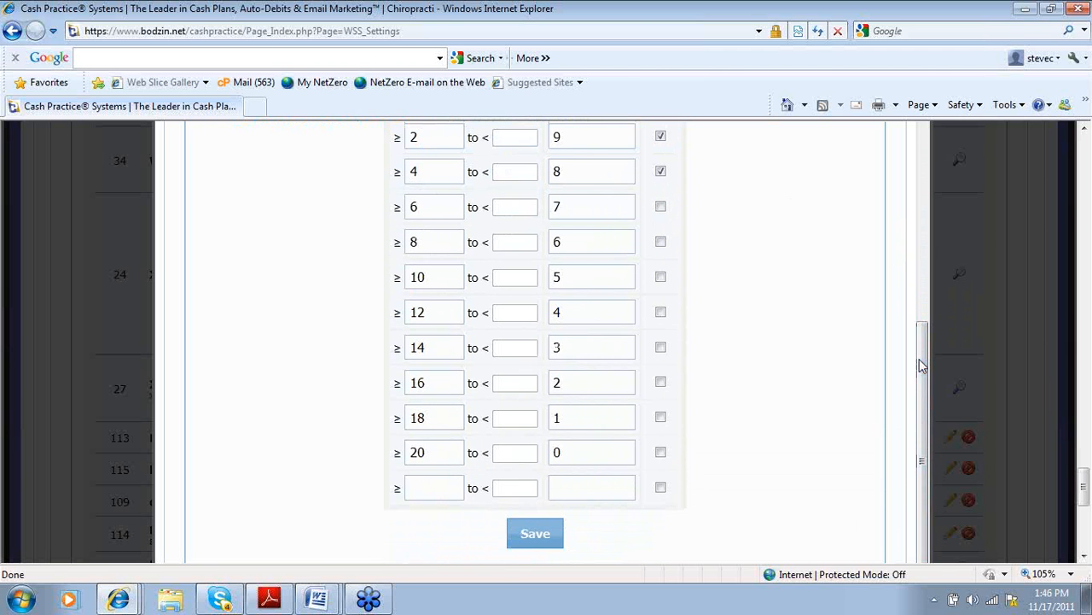
left_click(528, 546)
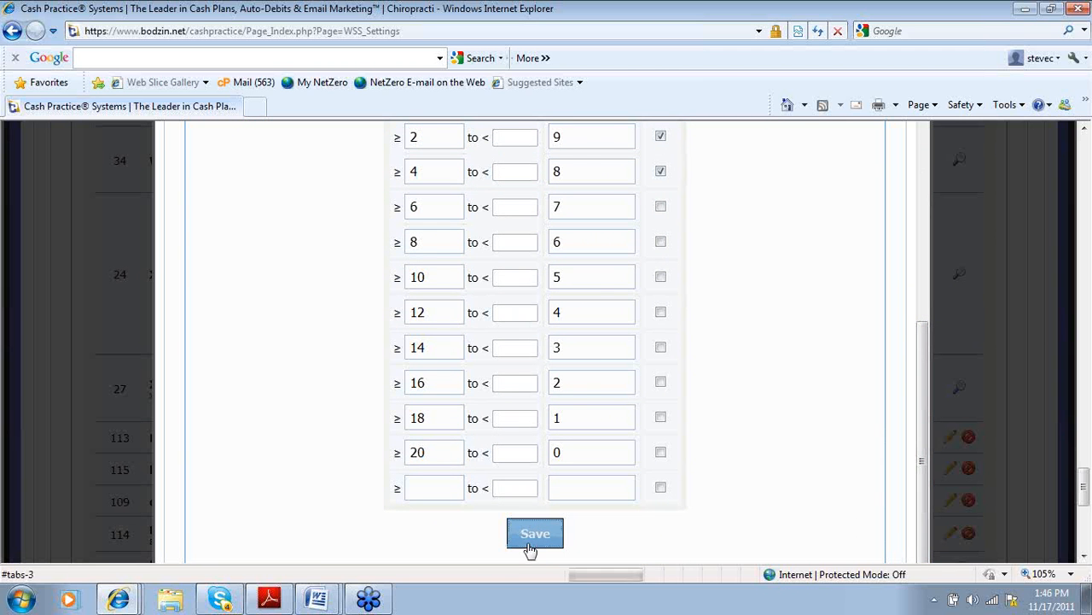
left_click_drag(918, 272, 915, 191)
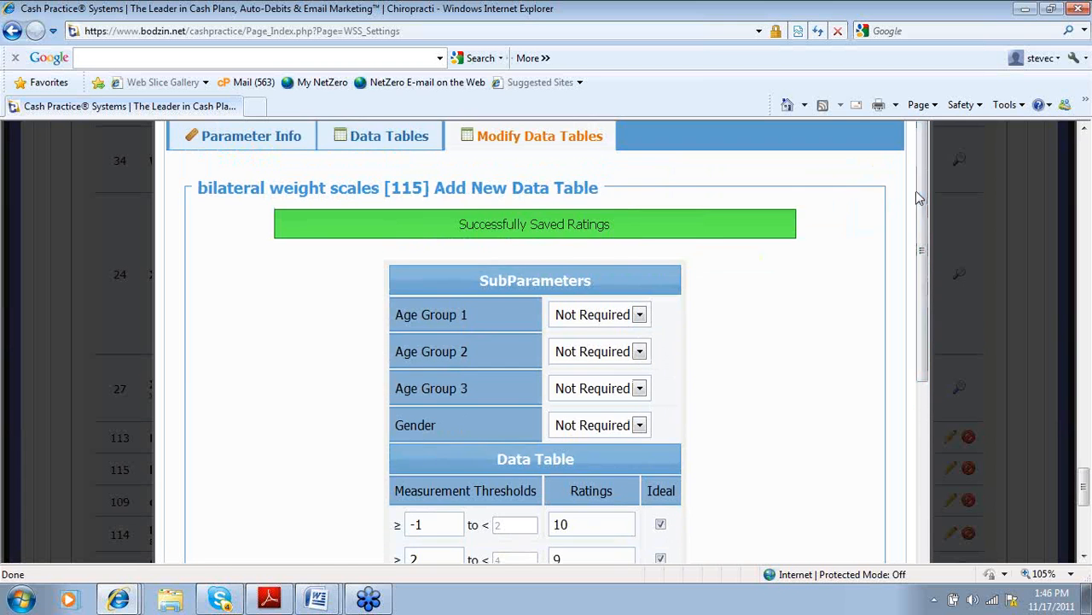
left_click(363, 143)
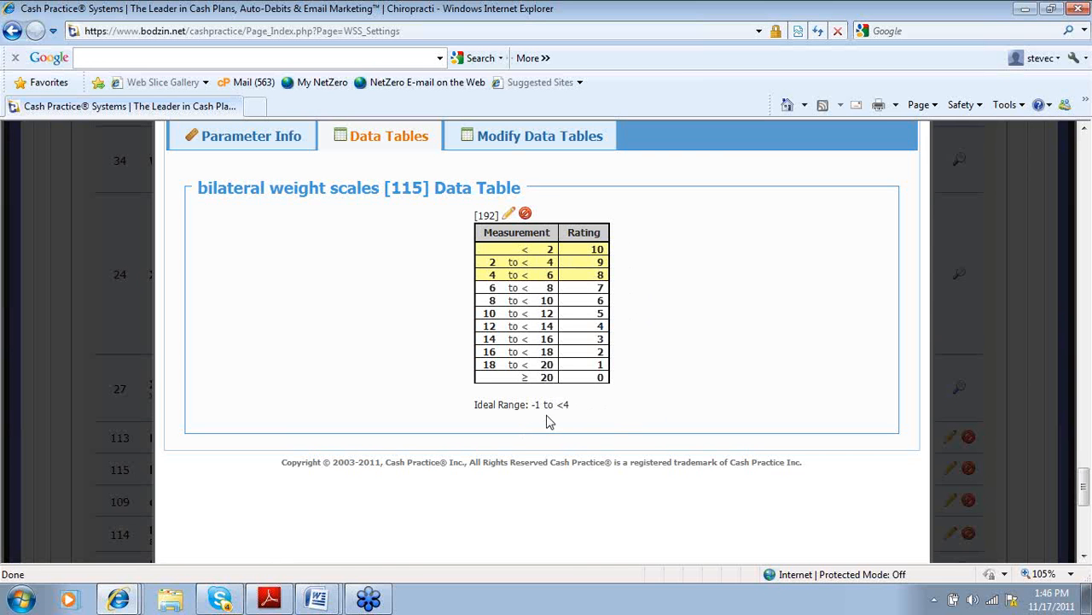
Update the data table with a lower threshold of 0 in the first row and review the updated table
left_click(543, 141)
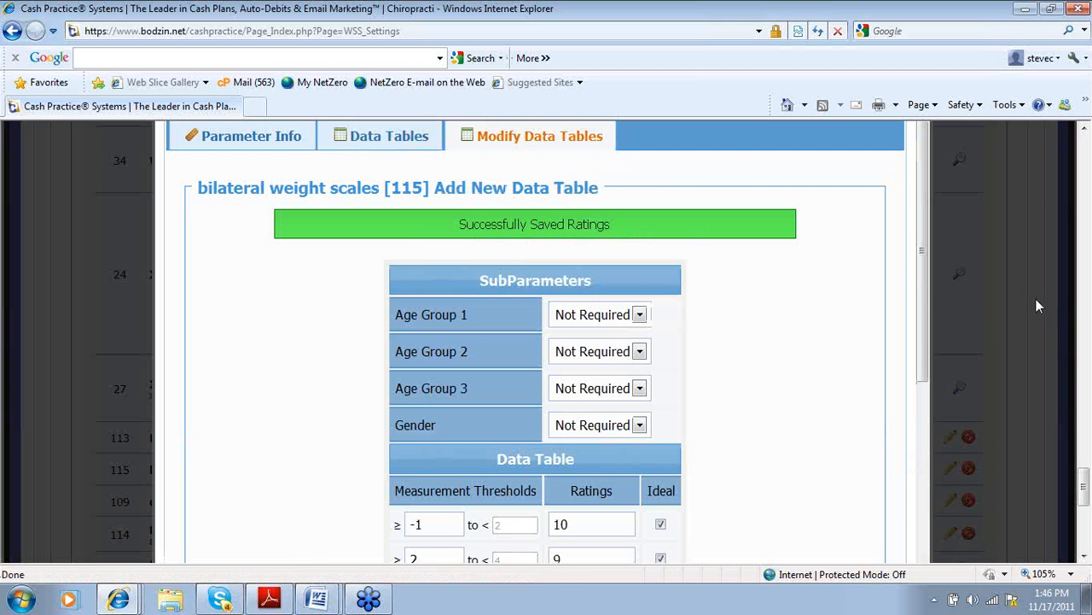
left_click_drag(923, 307, 924, 411)
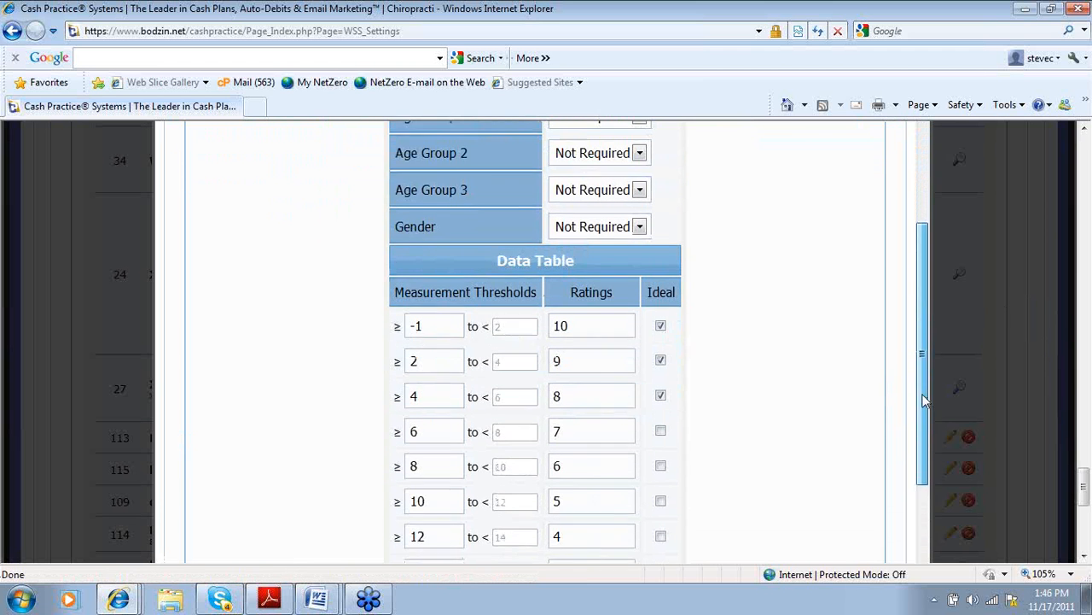
left_click(451, 325)
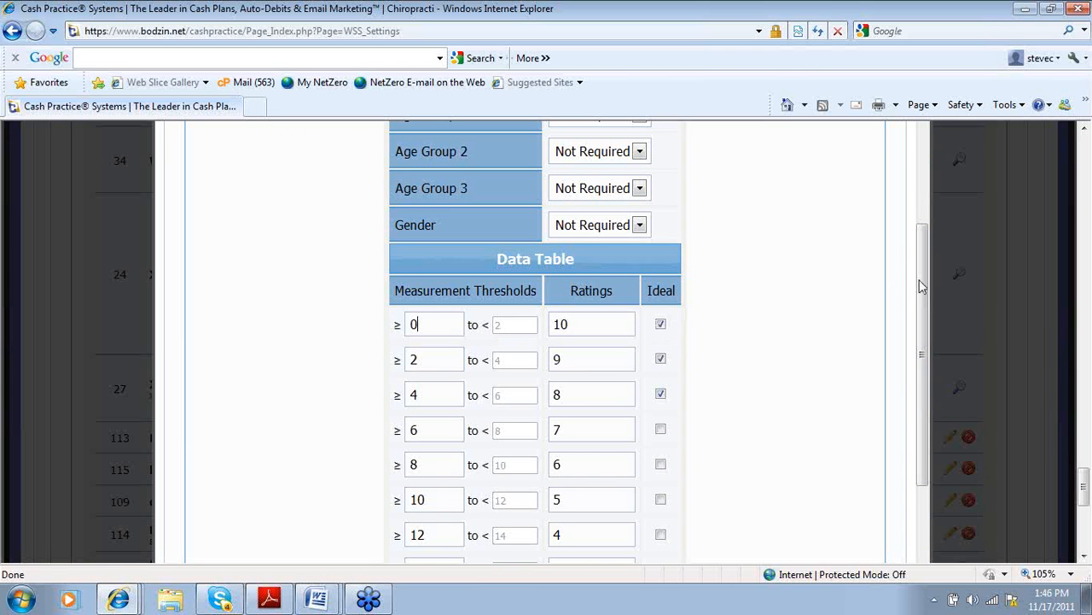
left_click_drag(920, 287, 919, 420)
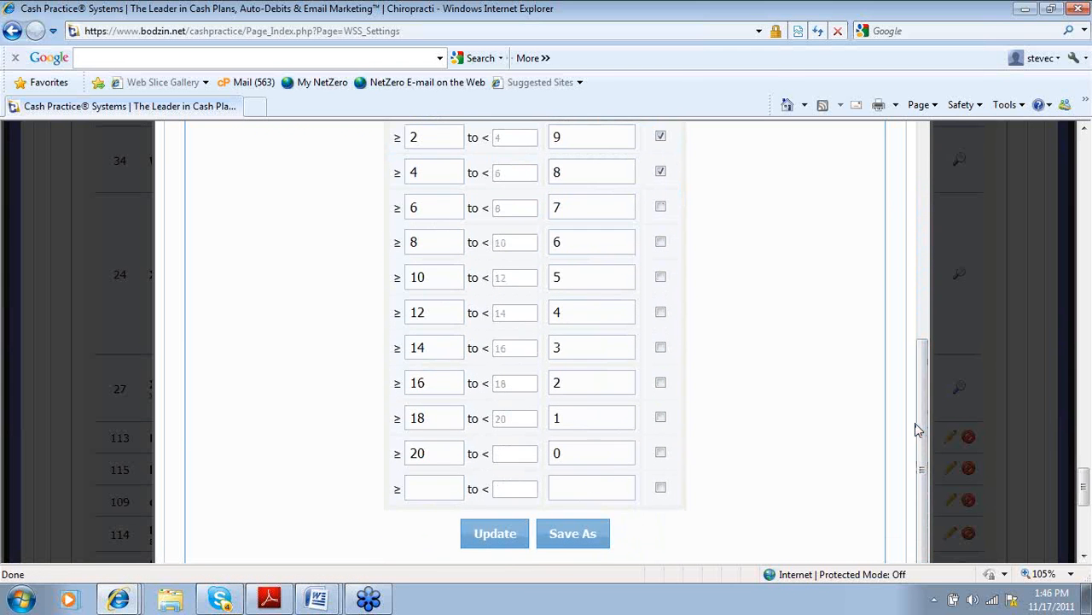
left_click(503, 544)
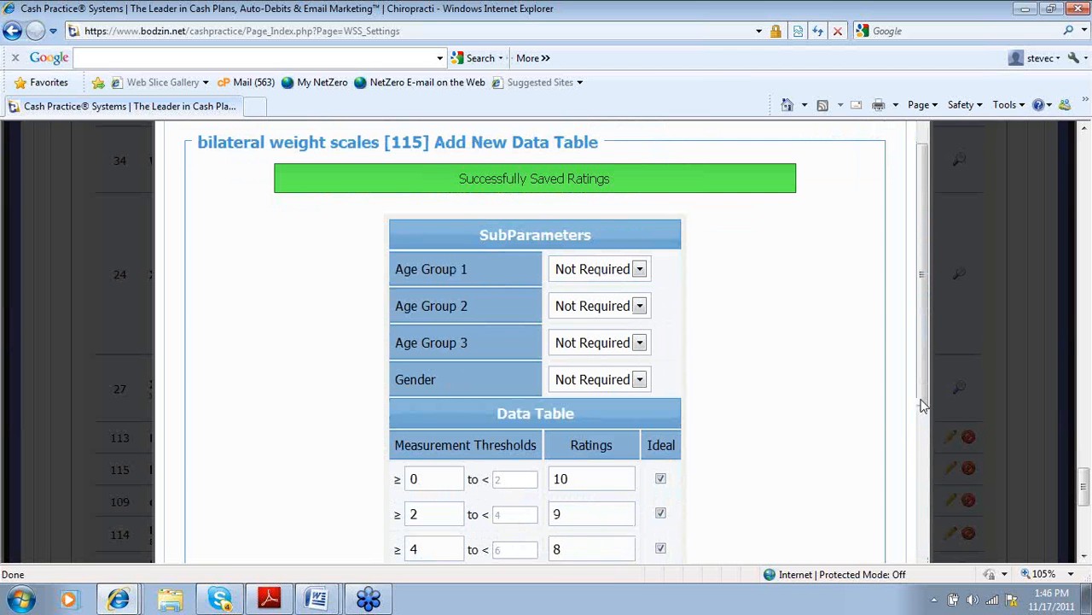
scroll(922, 402, "up", 1)
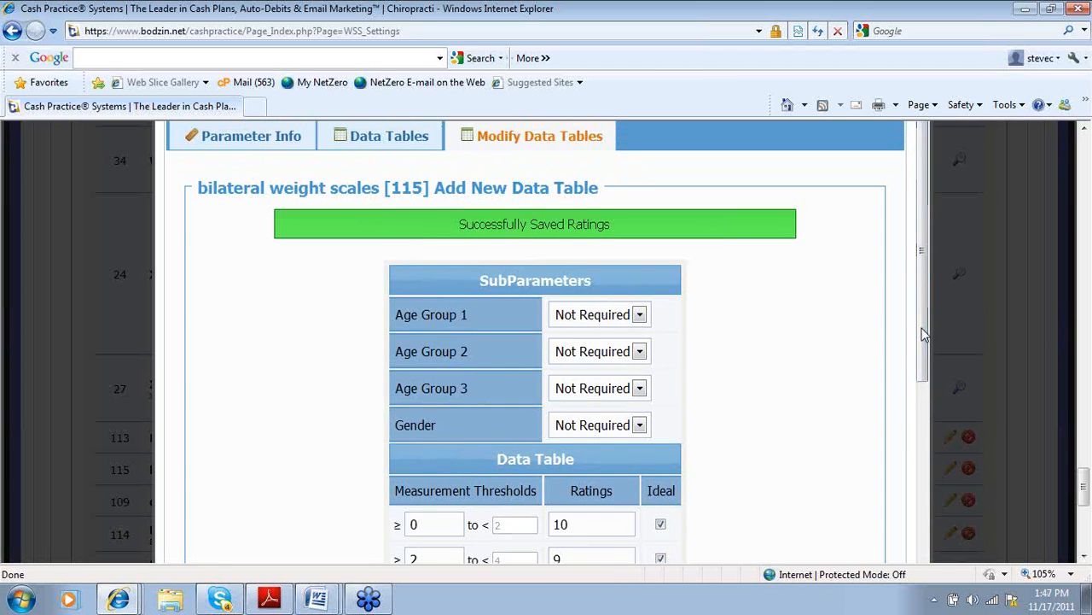
left_click(396, 143)
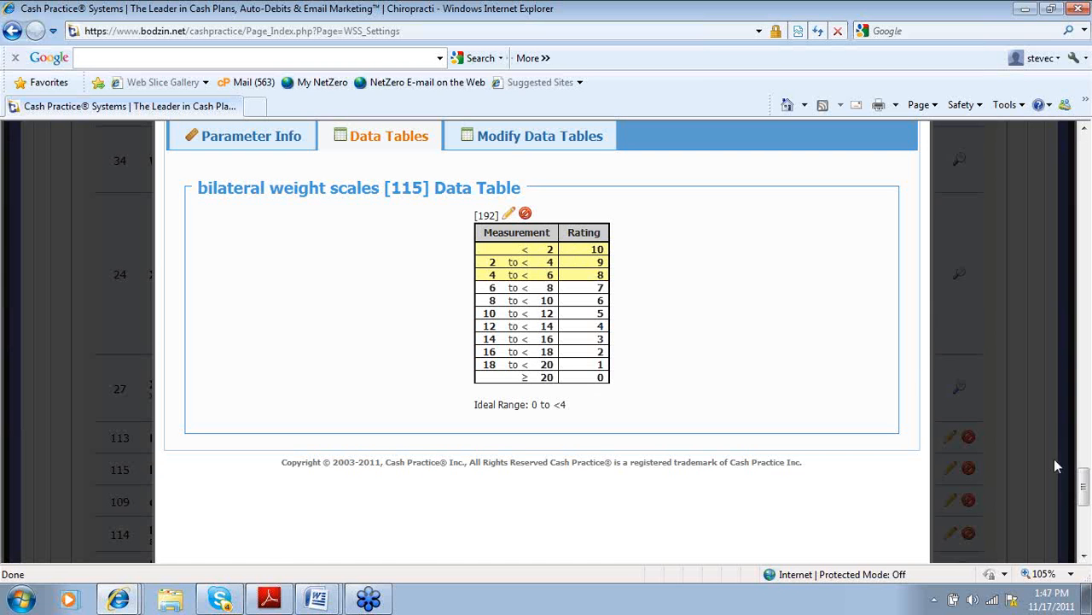
Close the bilateral weight scales parameter window and show the explanation of the Parameters table
left_click_drag(1086, 498, 1084, 248)
left_click(1039, 249)
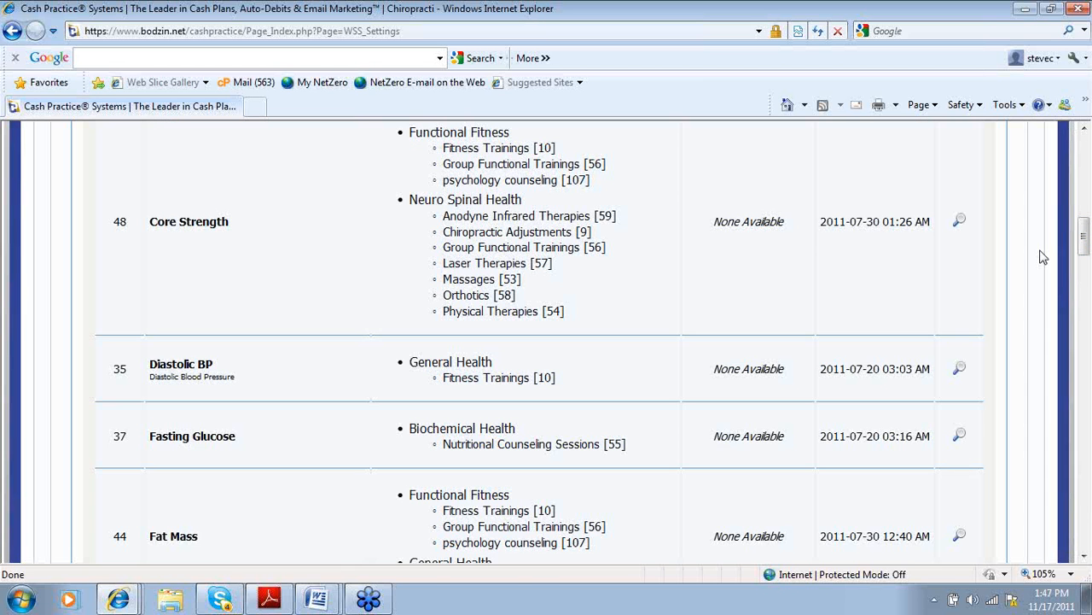
left_click_drag(1084, 237, 1084, 183)
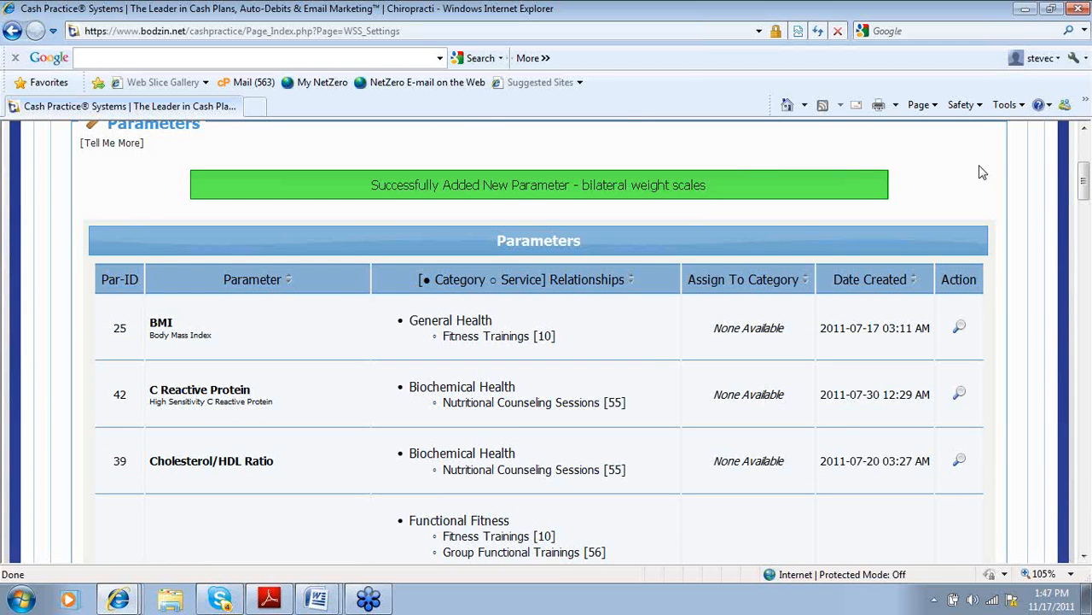
left_click(132, 144)
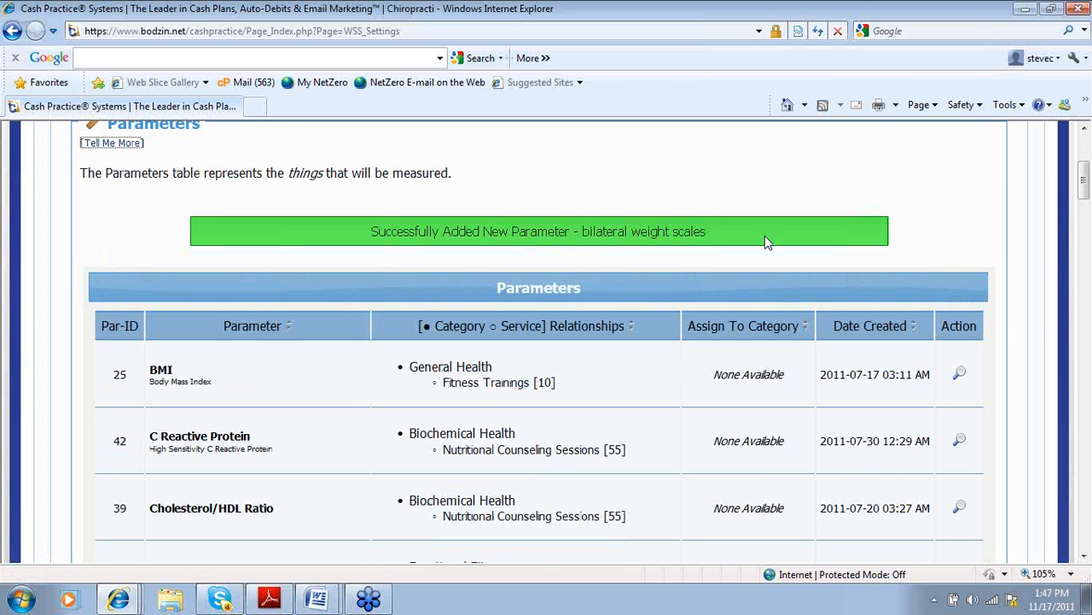
left_click(1085, 362)
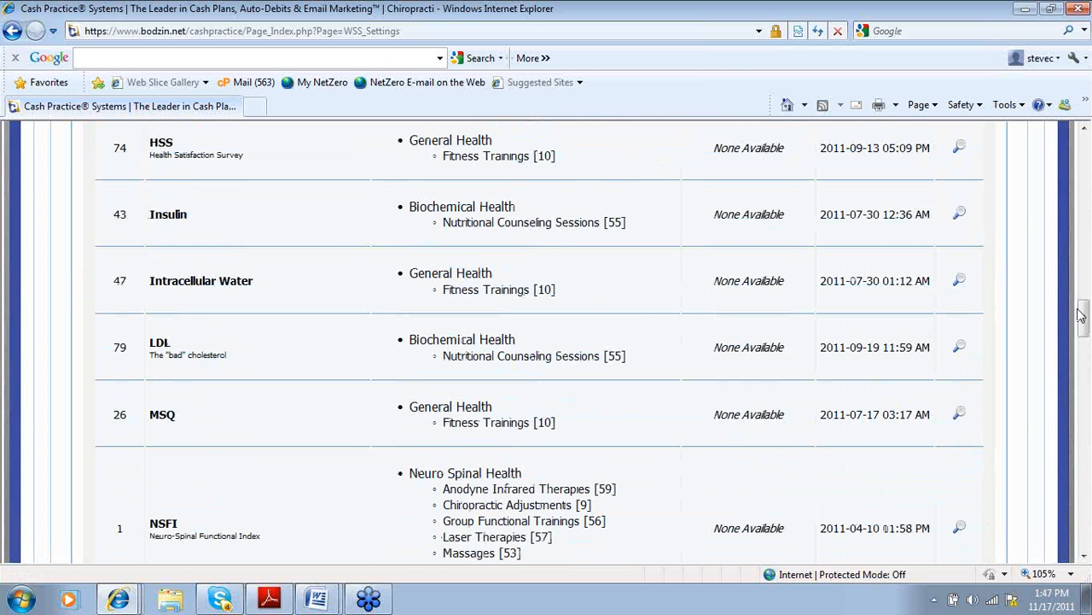
left_click_drag(1084, 322, 1077, 156)
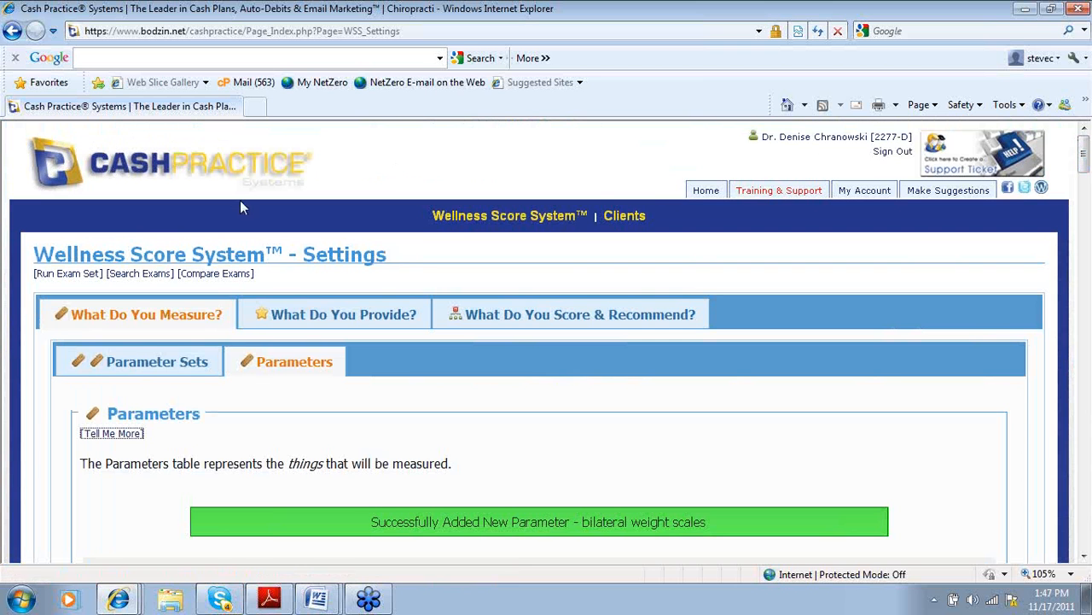
left_click(273, 365)
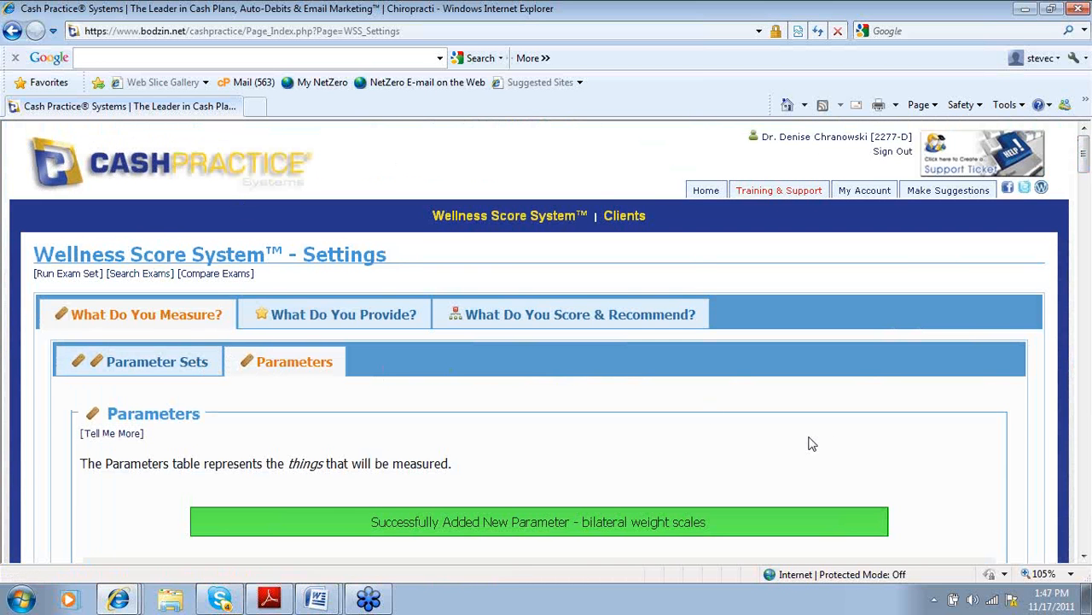
Go to the name entry for adding a new parameter below the Parameters table
left_click(1085, 555)
scroll(1085, 556, "down", 15)
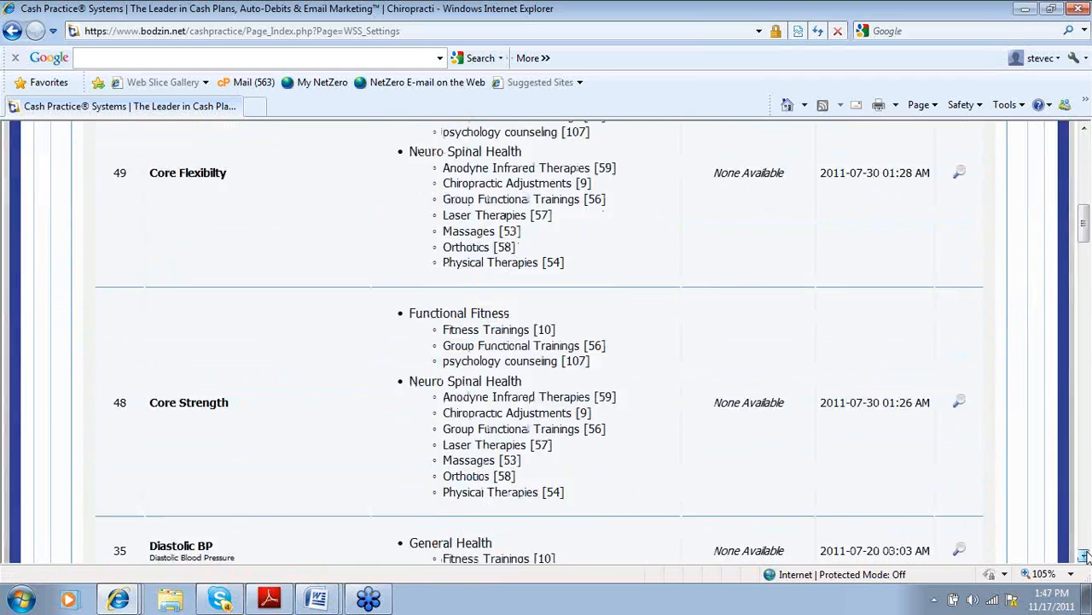
scroll(1084, 555, "down", 15)
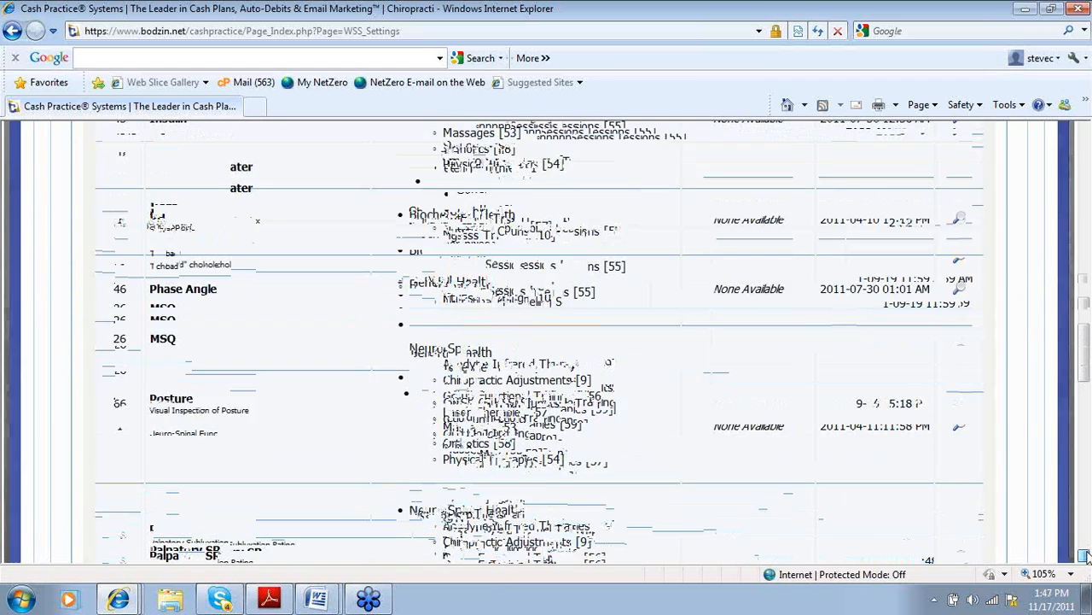
scroll(1085, 555, "down", 8)
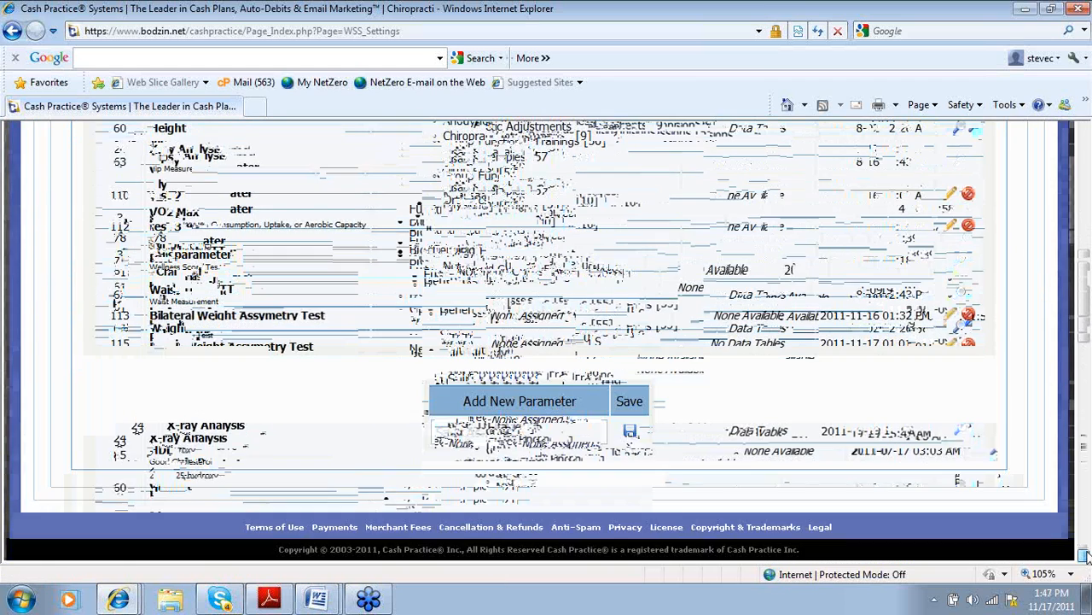
left_click(491, 428)
type("test")
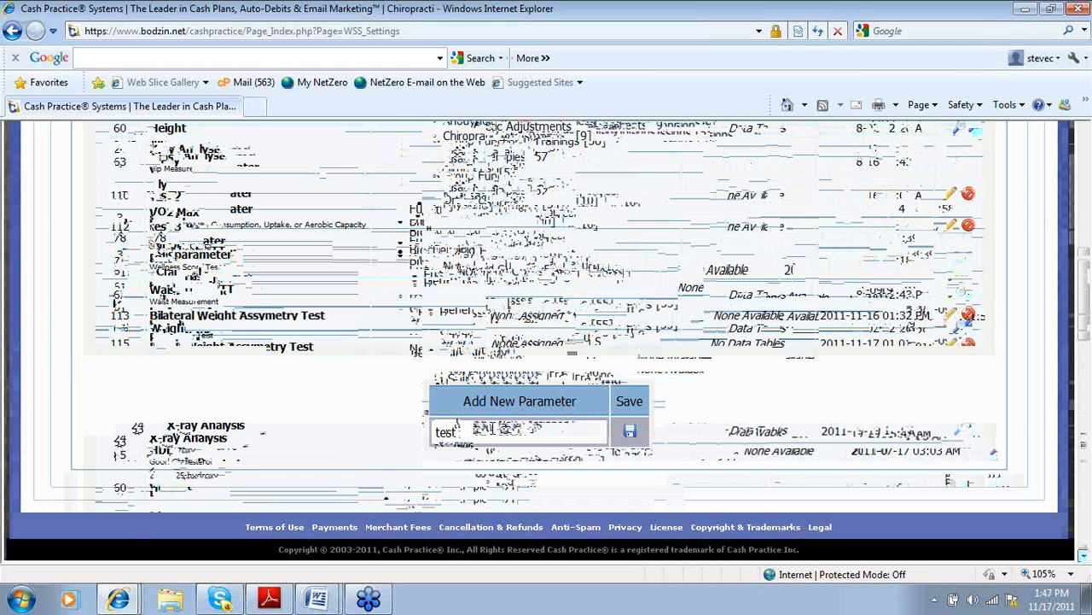
key("BackSpace")
key("BackSpace")
key("BackSpace")
key("BackSpace")
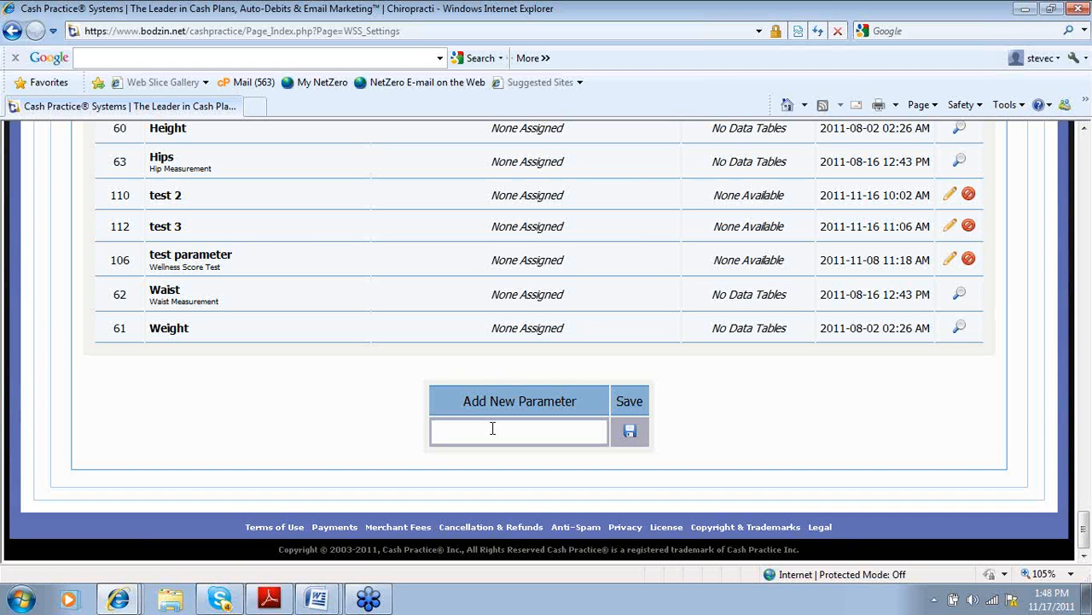
Add a new parameter named "webinar"
type("webinar")
left_click(631, 435)
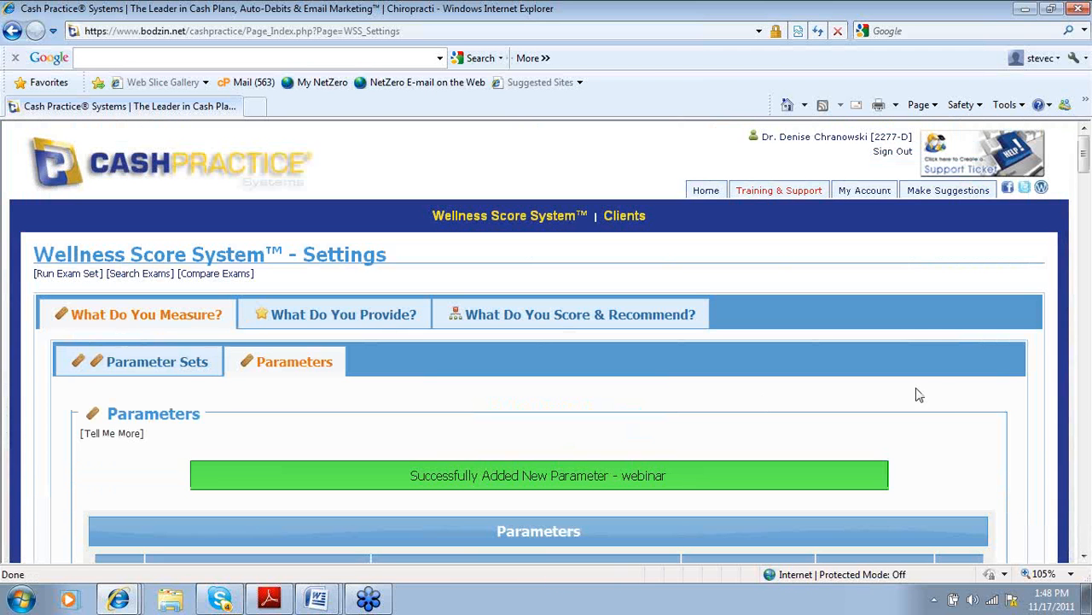
Find the new "webinar" parameter near the end of the Parameters table and open it for editing
left_click(1084, 557)
scroll(1084, 557, "down", 15)
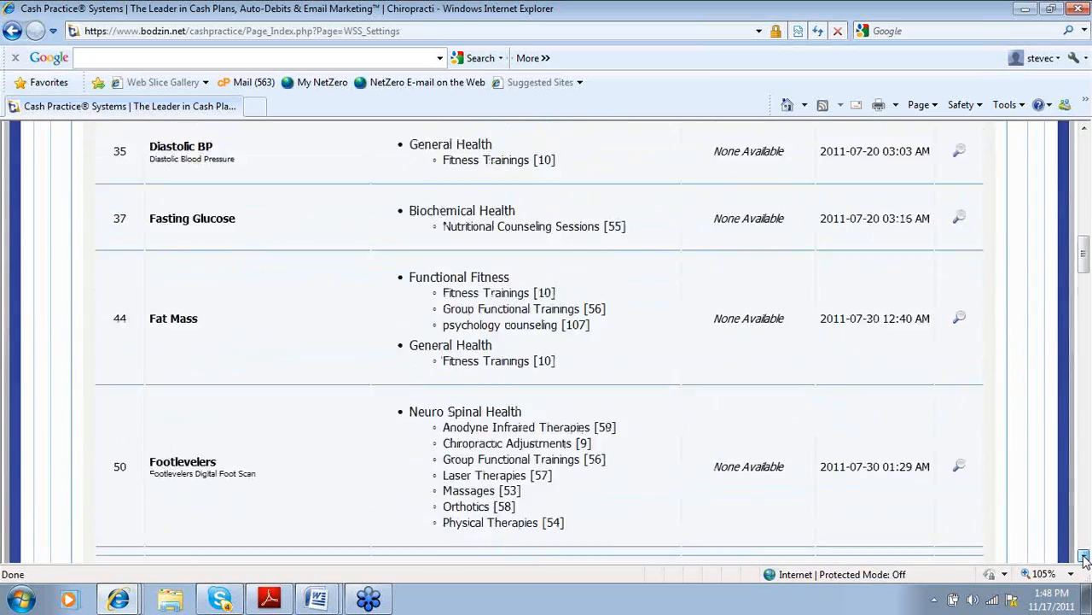
scroll(1084, 557, "down", 15)
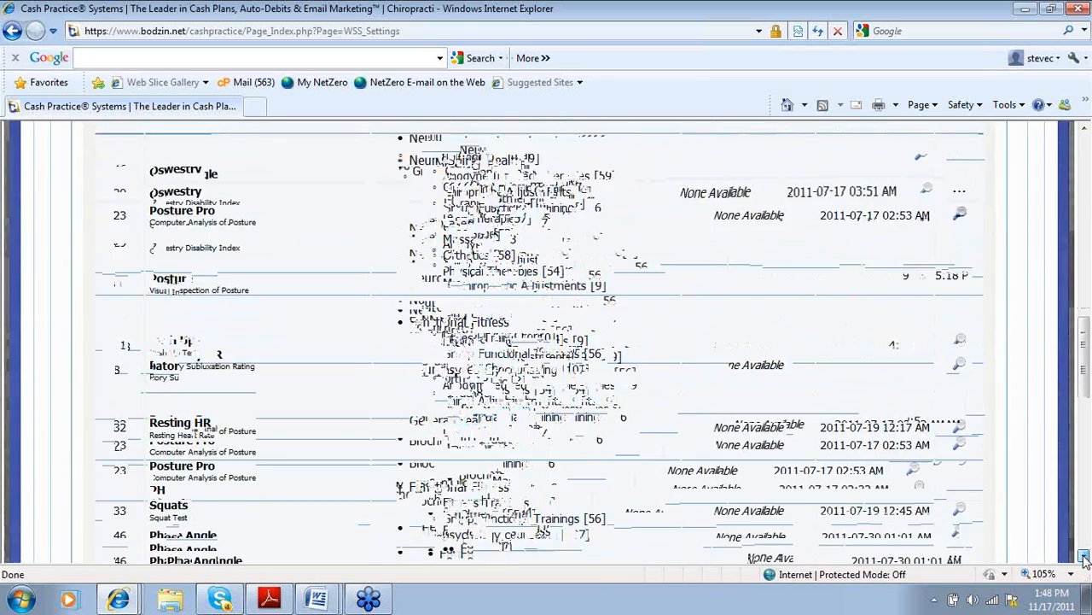
scroll(1084, 556, "down", 15)
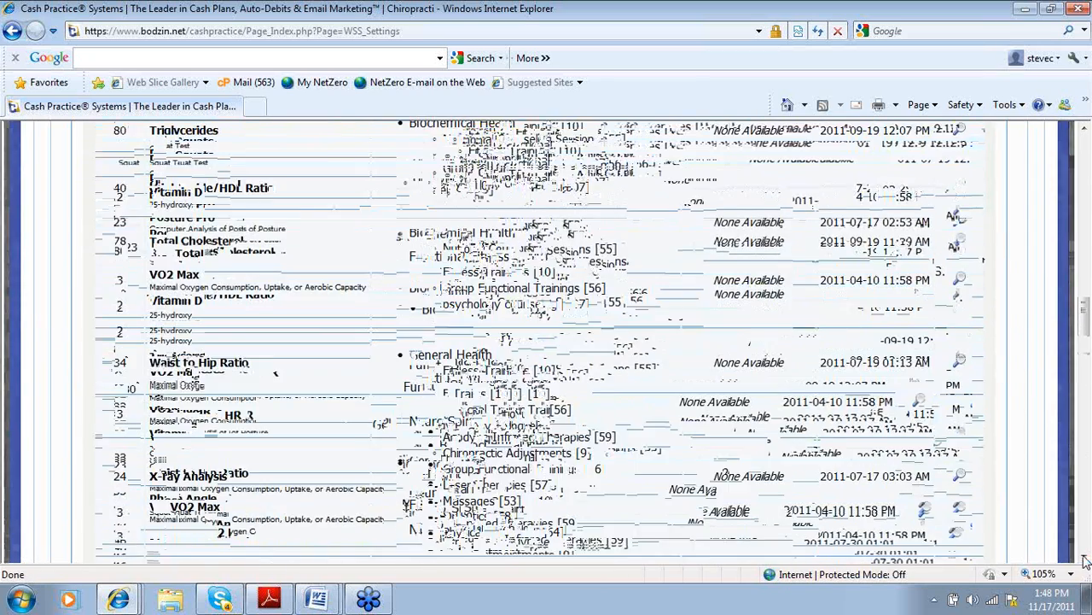
scroll(1084, 556, "down", 15)
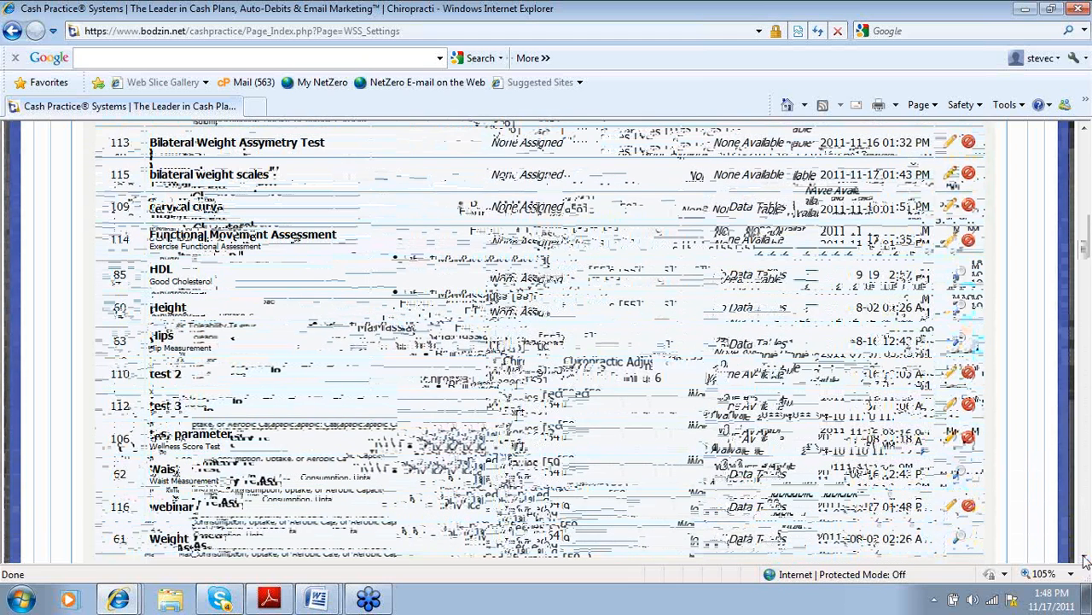
scroll(1084, 557, "down", 2)
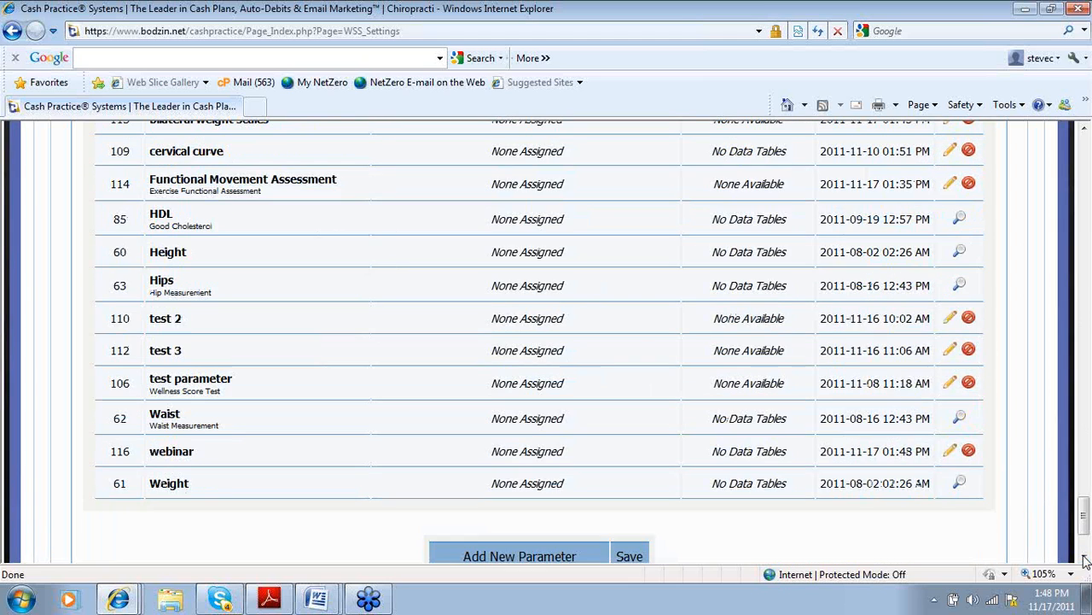
left_click(947, 452)
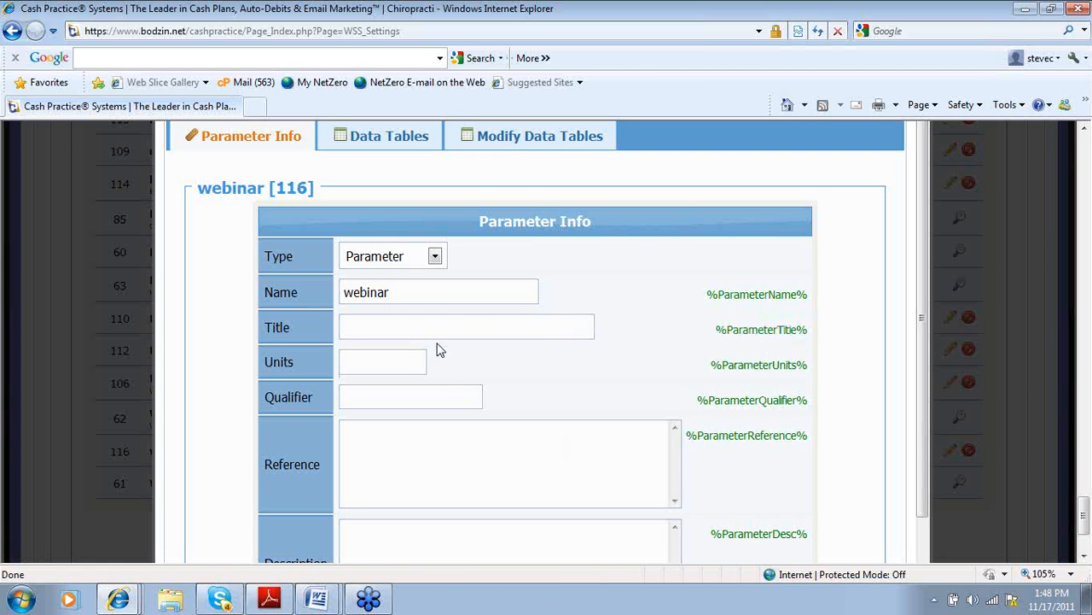
Set the webinar parameter's units to "points" and its description to "Functional Movement Screening: Tests were -", and save the parameter info
left_click(409, 357)
type("point")
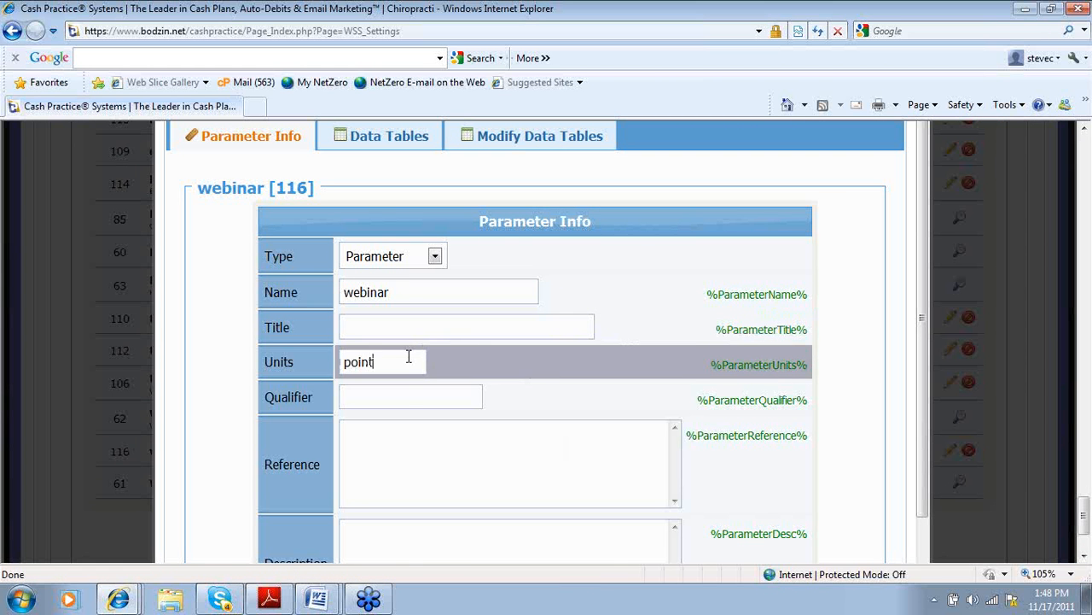
type("s")
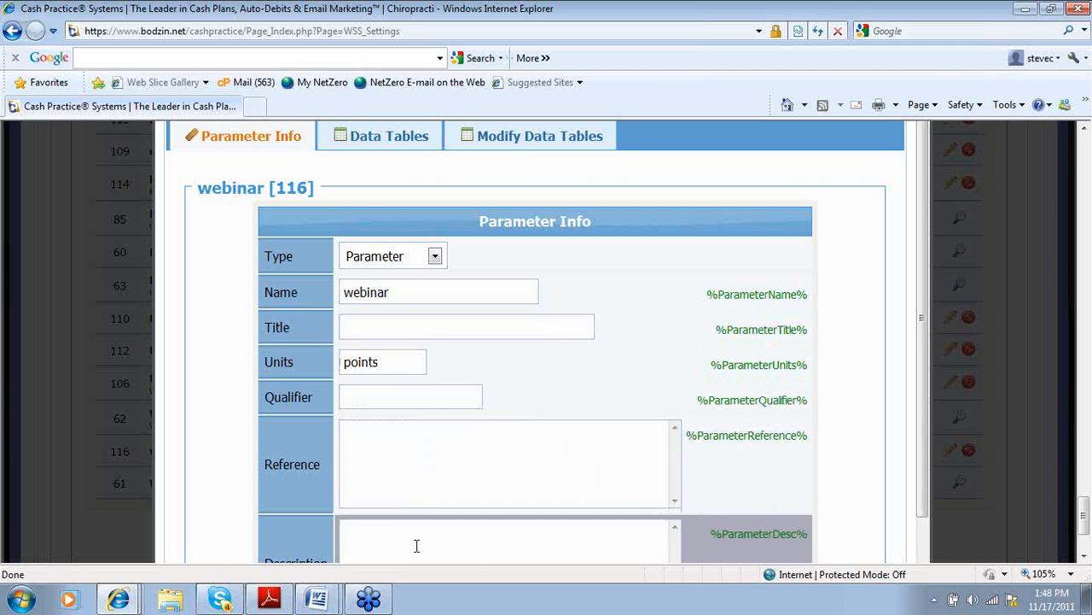
type("Functional Movement Screening:")
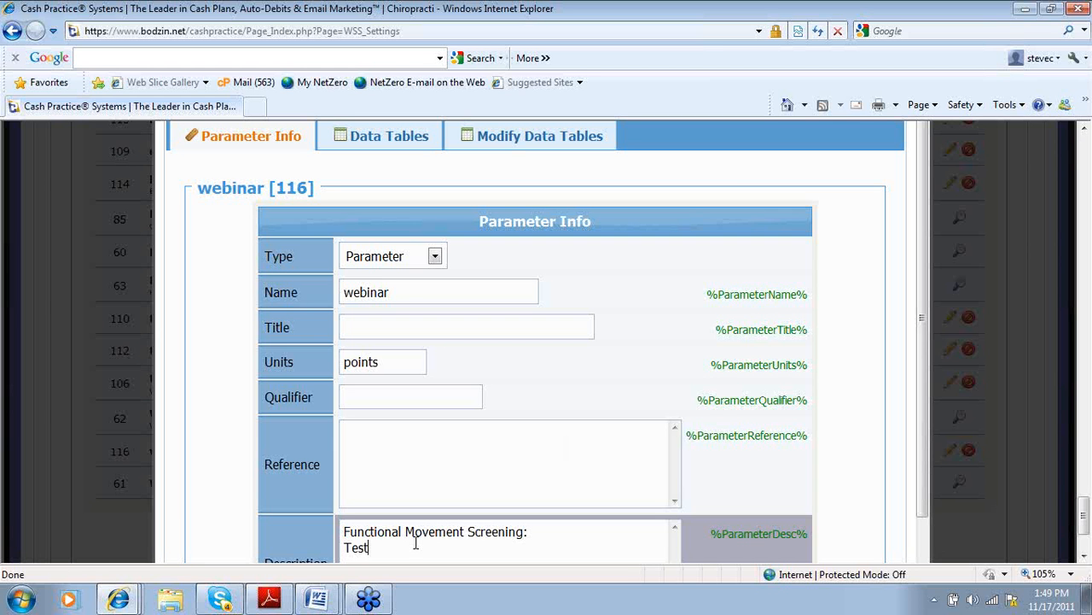
type("were -")
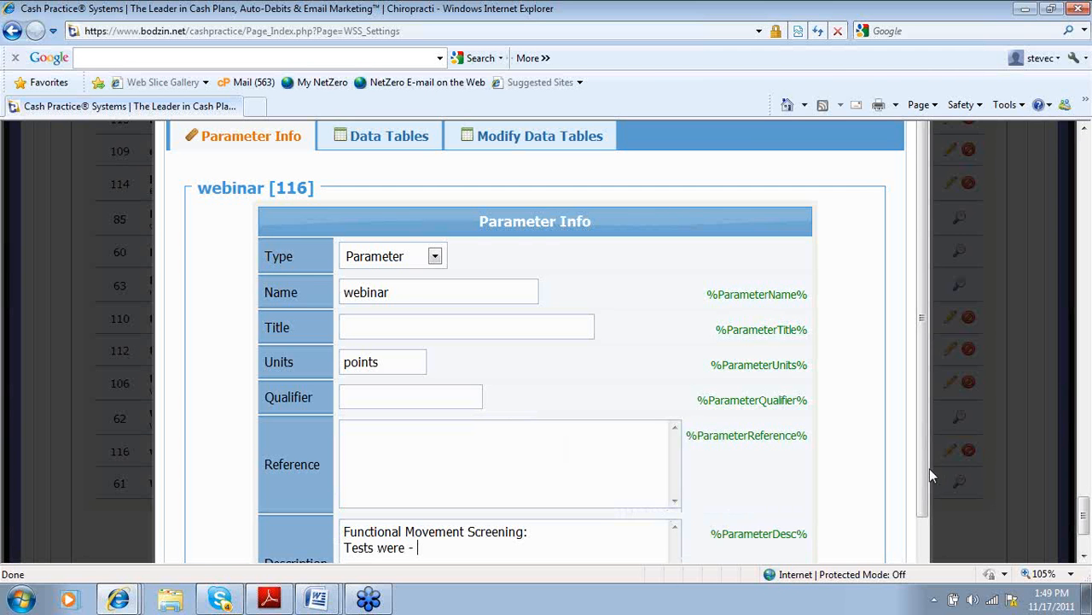
left_click_drag(925, 467, 915, 572)
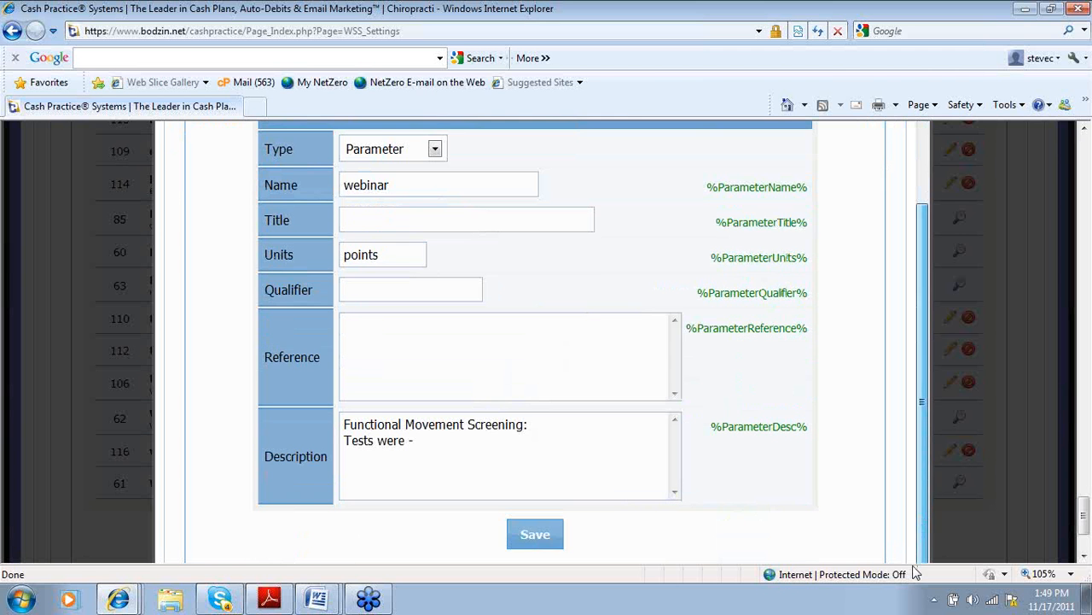
left_click(536, 534)
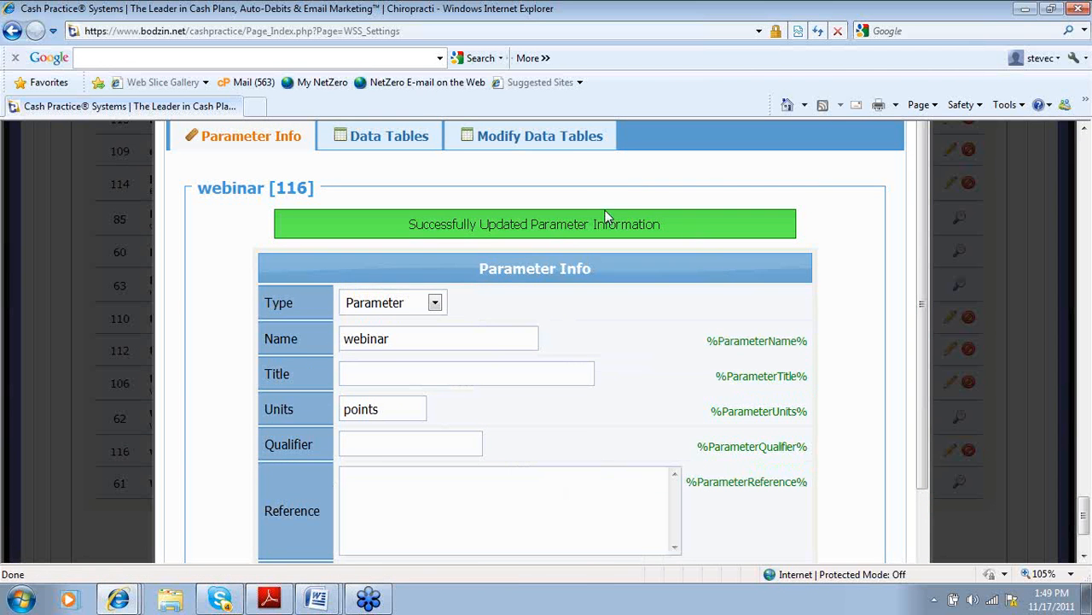
Start a new data table for the webinar parameter and enter ratings 0 through 7 in the first eight rows
left_click(567, 154)
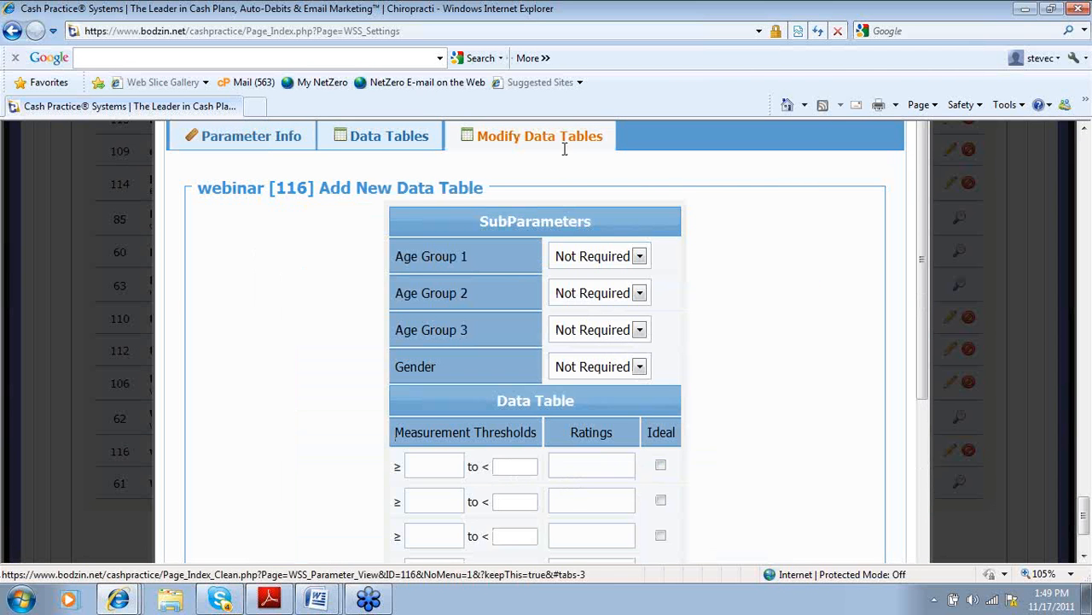
left_click_drag(927, 271, 925, 382)
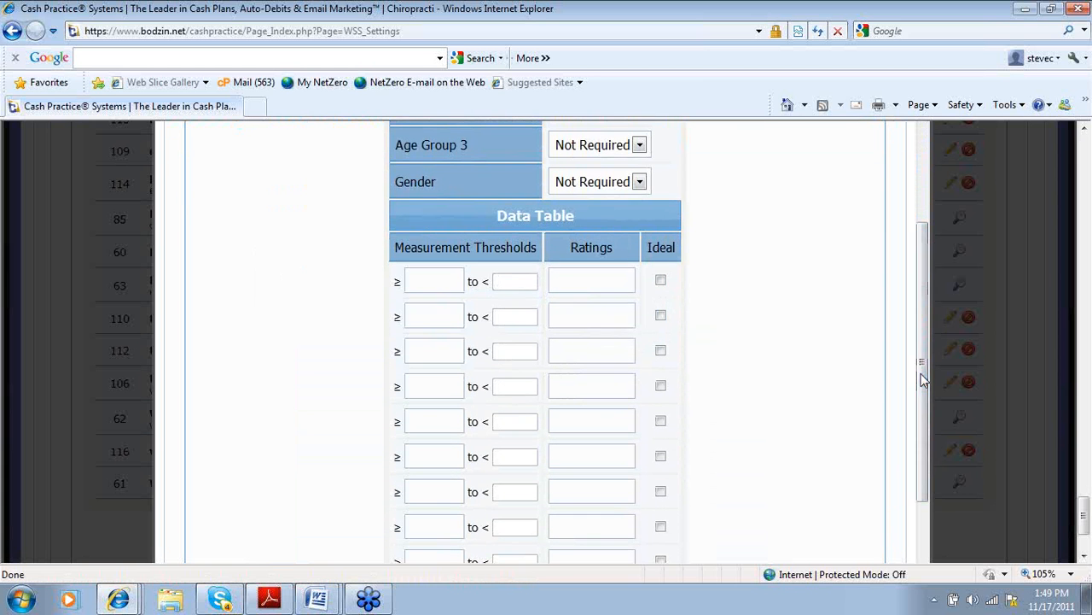
left_click(412, 282)
type("0")
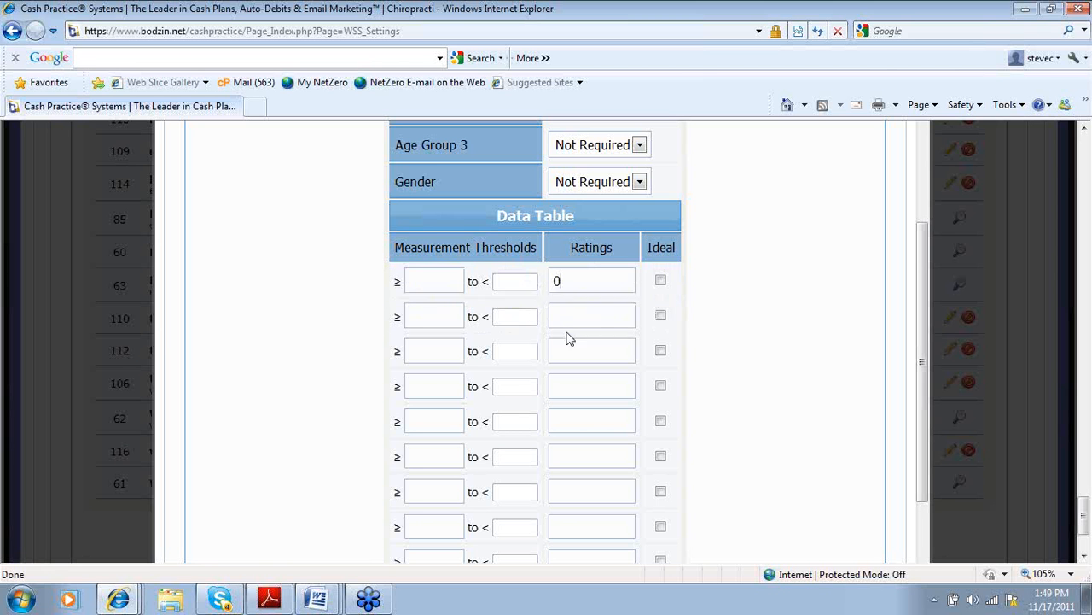
type("1")
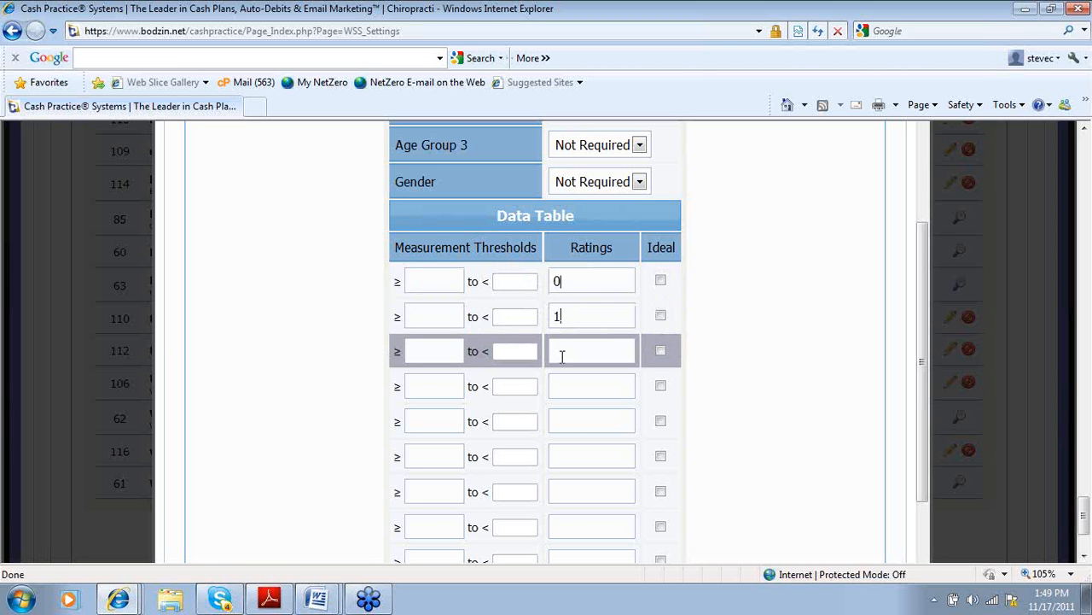
type("2")
type("3")
type("4")
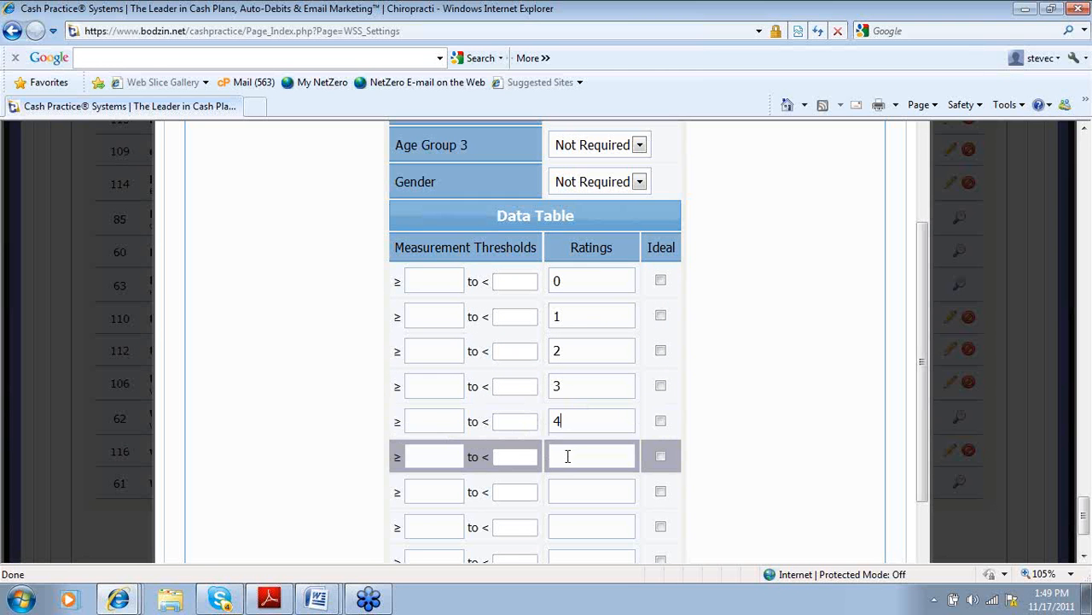
type("5")
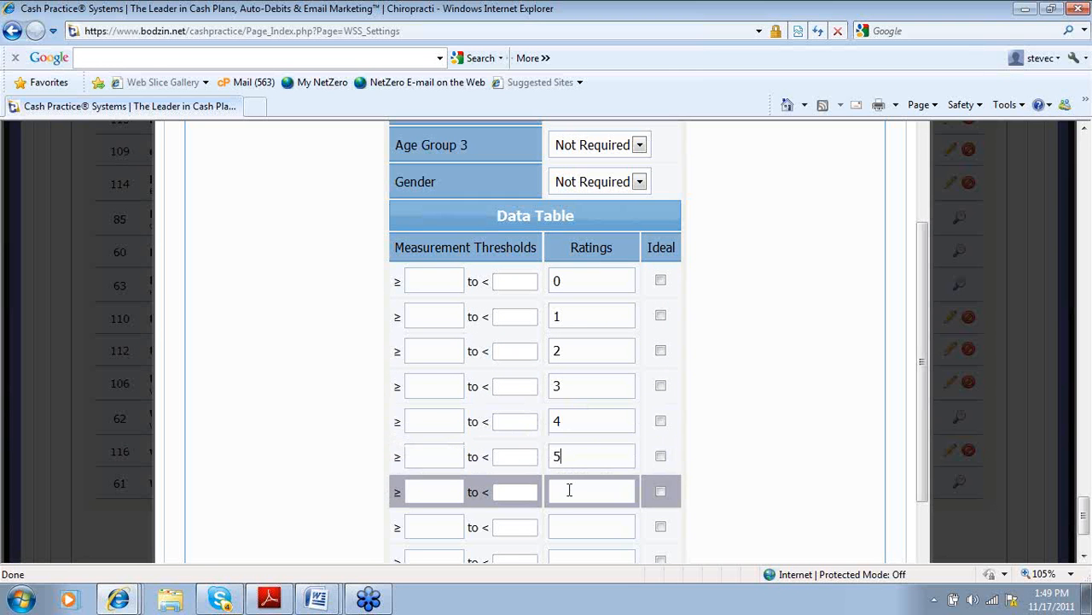
type("6")
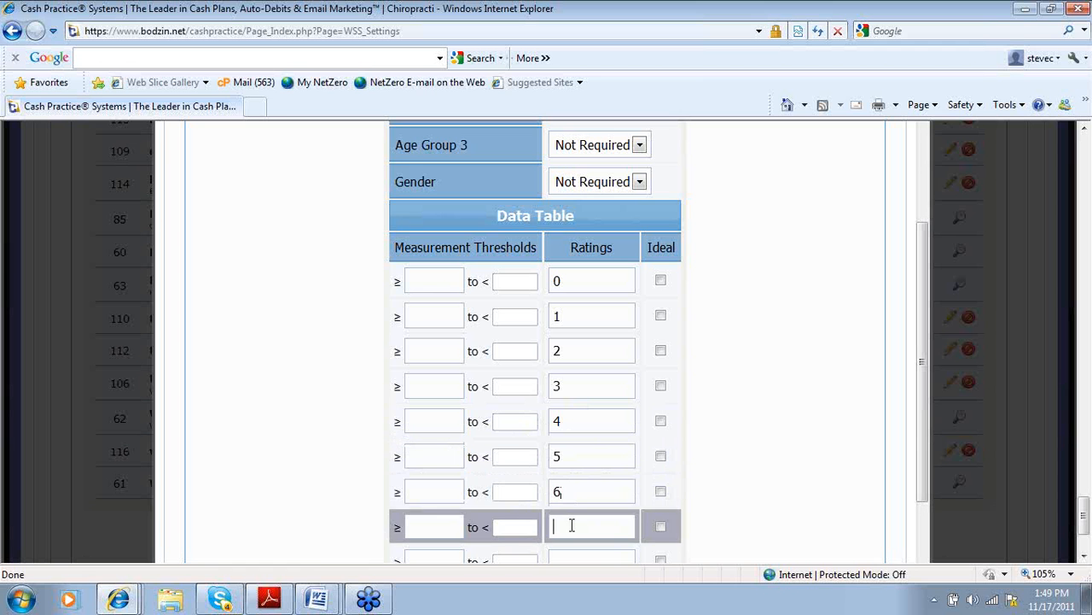
type("7")
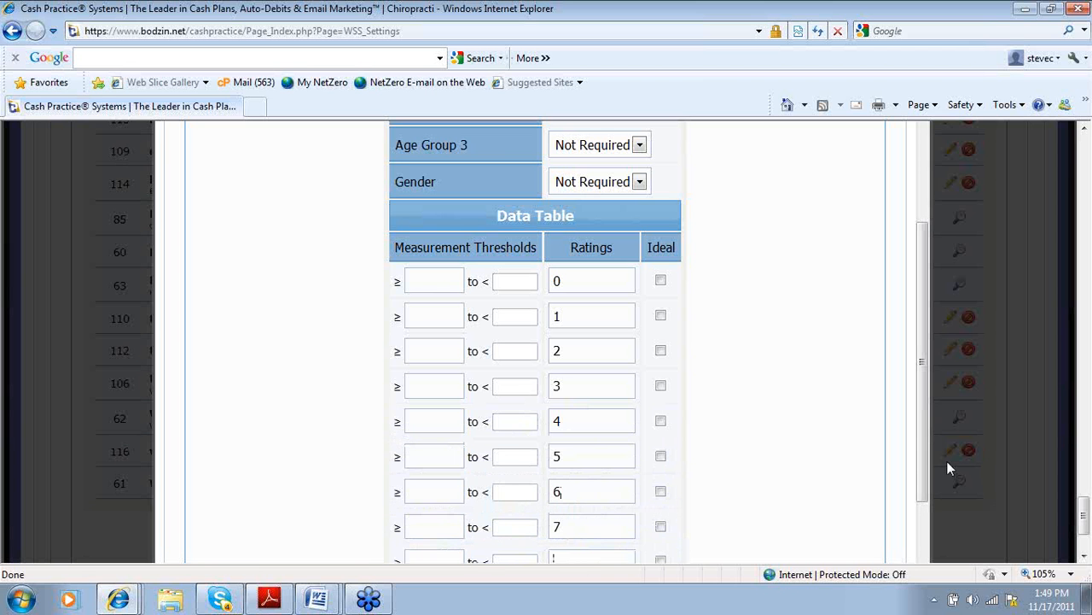
Enter ratings 8, 9 and 10 in the next three rows of the data table
left_click_drag(925, 461, 924, 534)
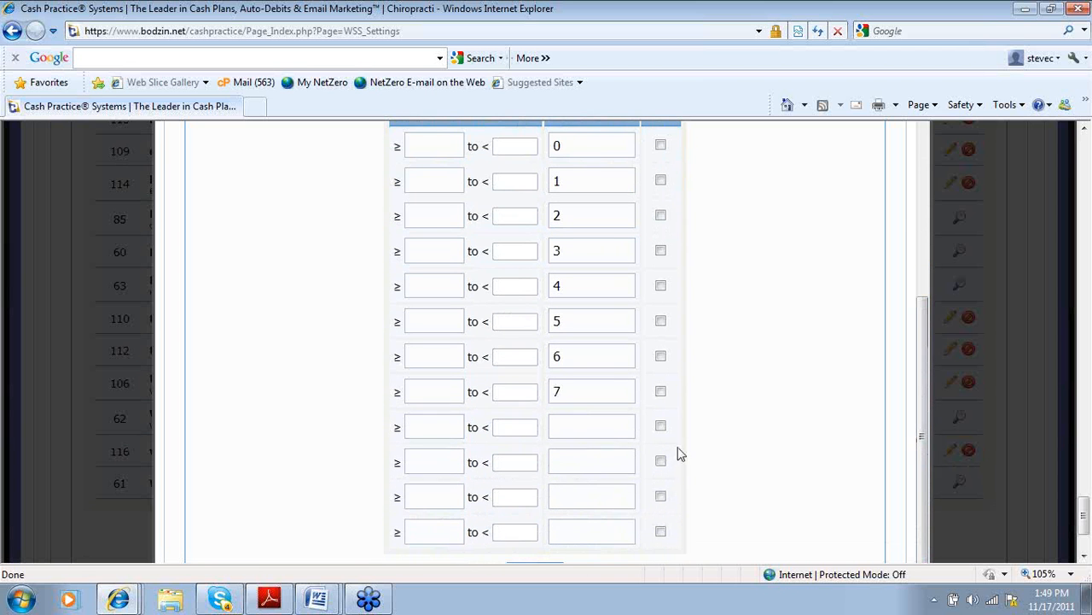
type("8")
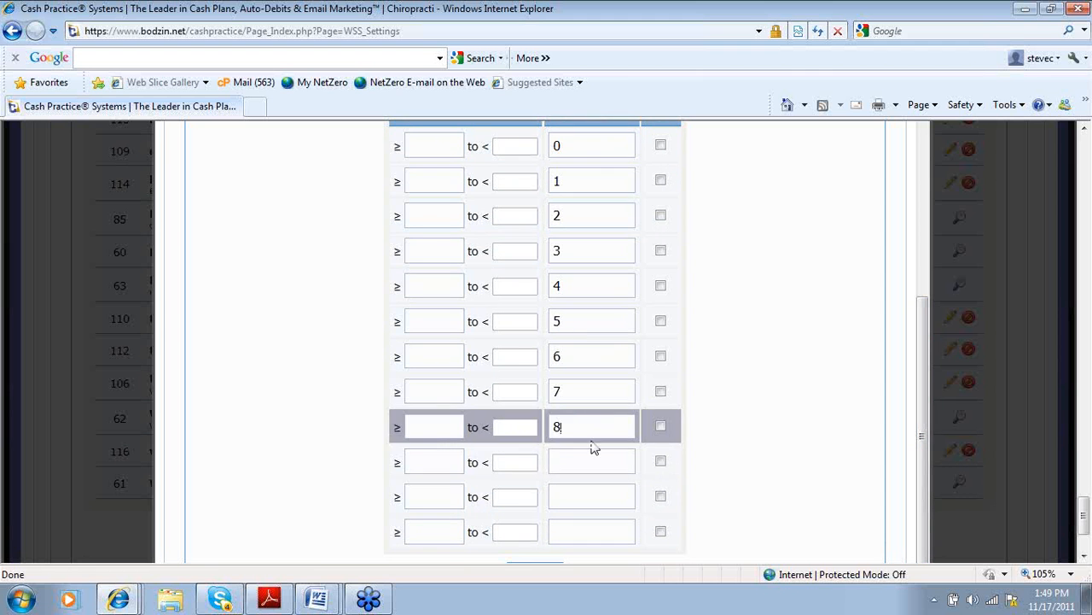
type("9")
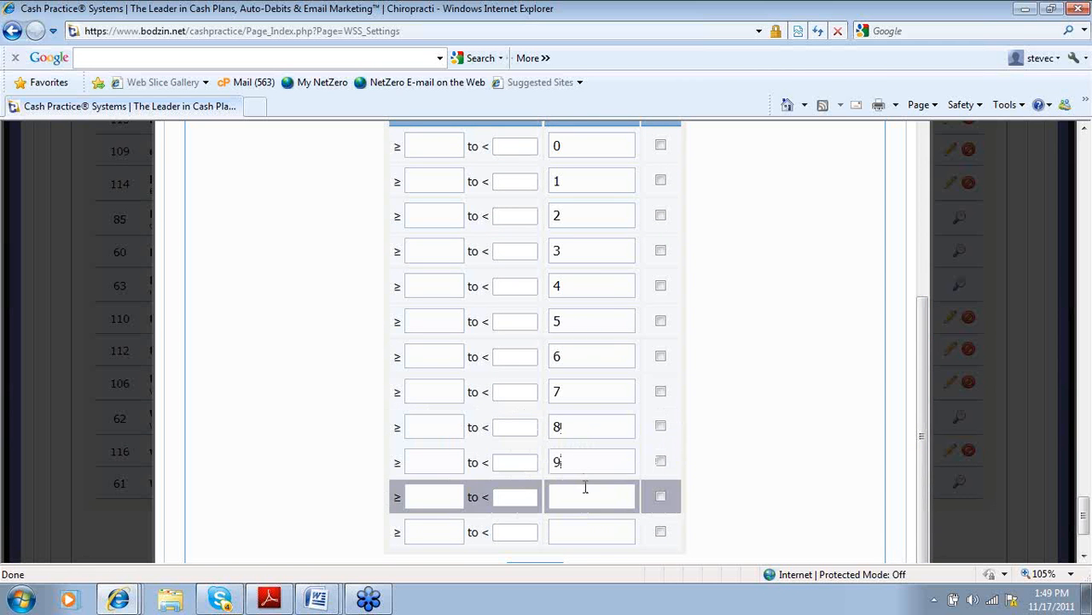
type("120")
key("BackSpace")
key("BackSpace")
type("0")
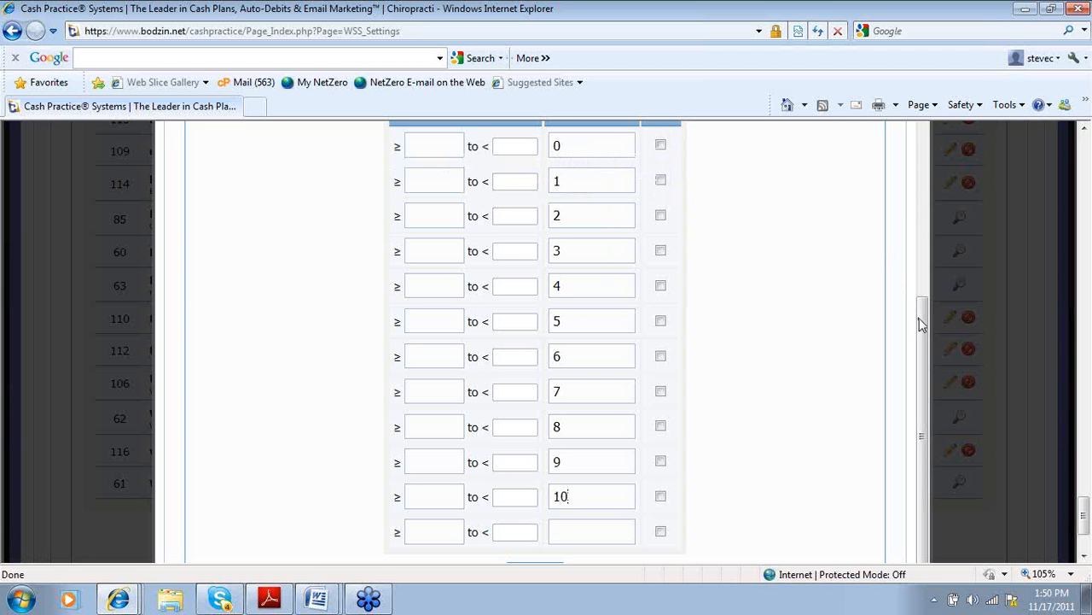
Set the lower measurement thresholds for ratings 0 through 5 to -1, 5, 10, 15, 20 and 25
left_click_drag(921, 323, 922, 257)
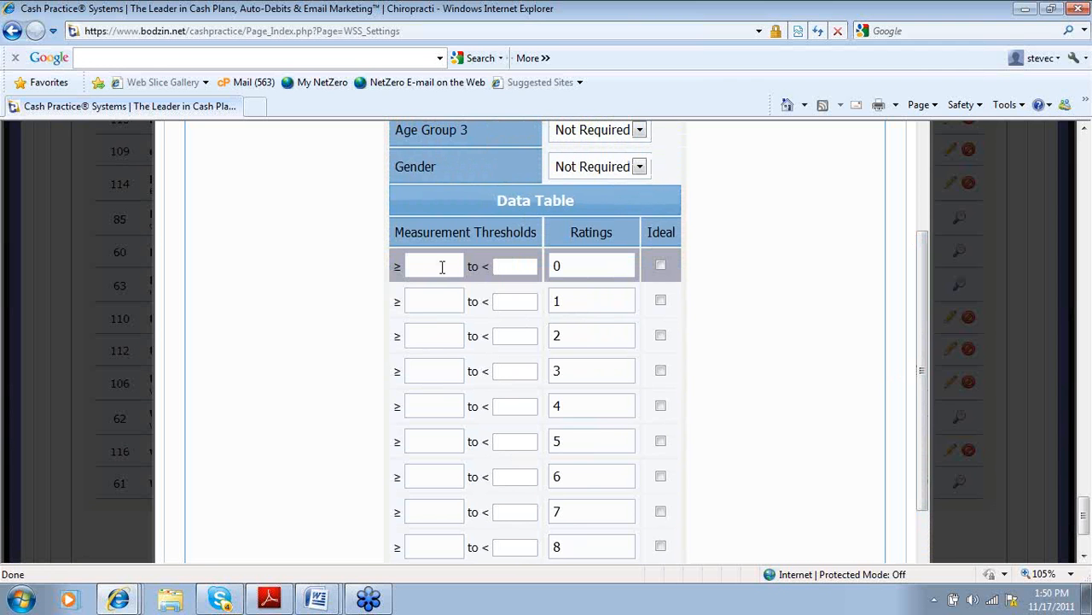
type("-1")
left_click(433, 300)
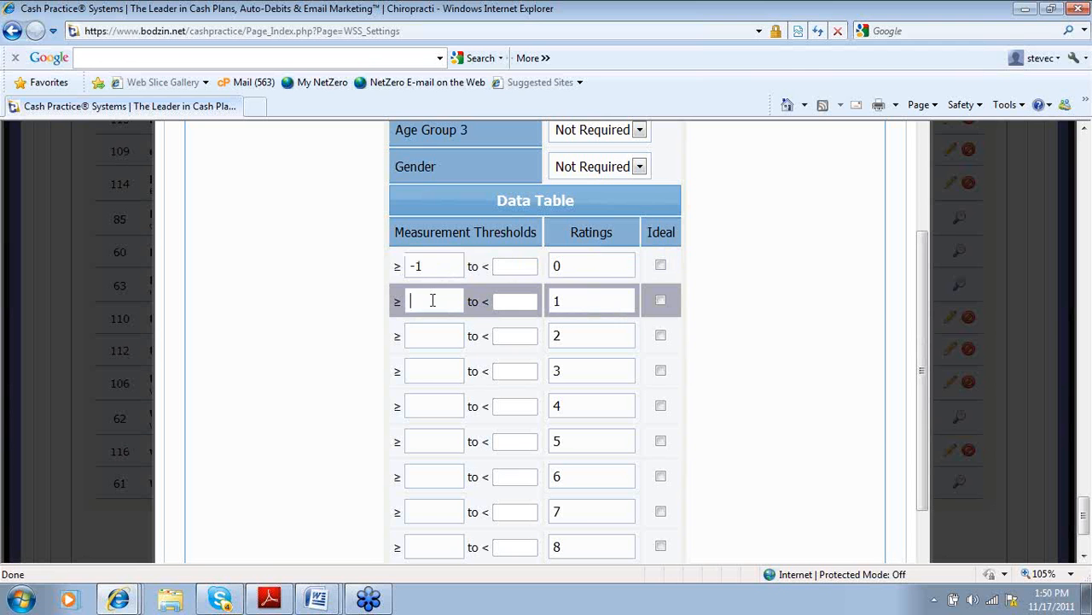
type("5")
type("10")
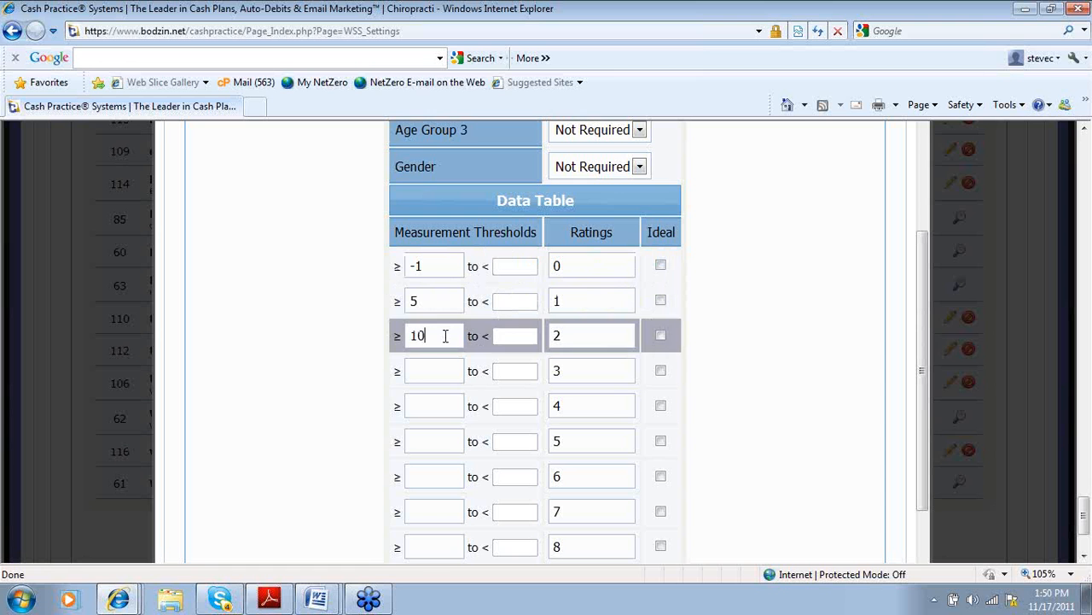
left_click(415, 373)
type("15")
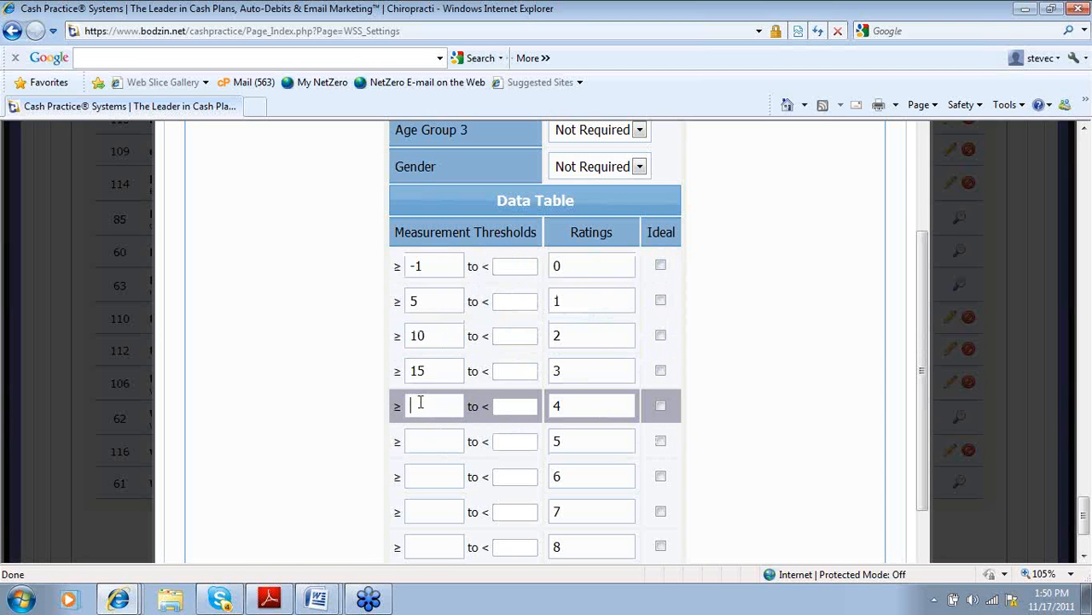
type("20")
left_click(422, 438)
type("25")
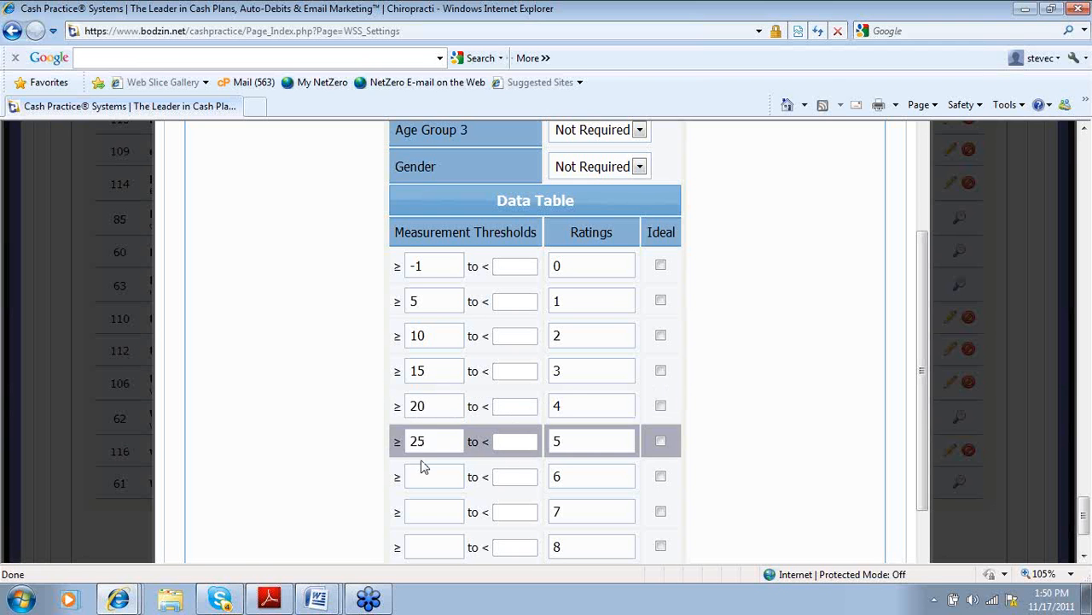
Set the lower thresholds for ratings 6 through 10 to 30, 35, 40, 45 and 50, and fill the last row with threshold 50 and rating 10
left_click(421, 477)
type("30")
left_click(419, 512)
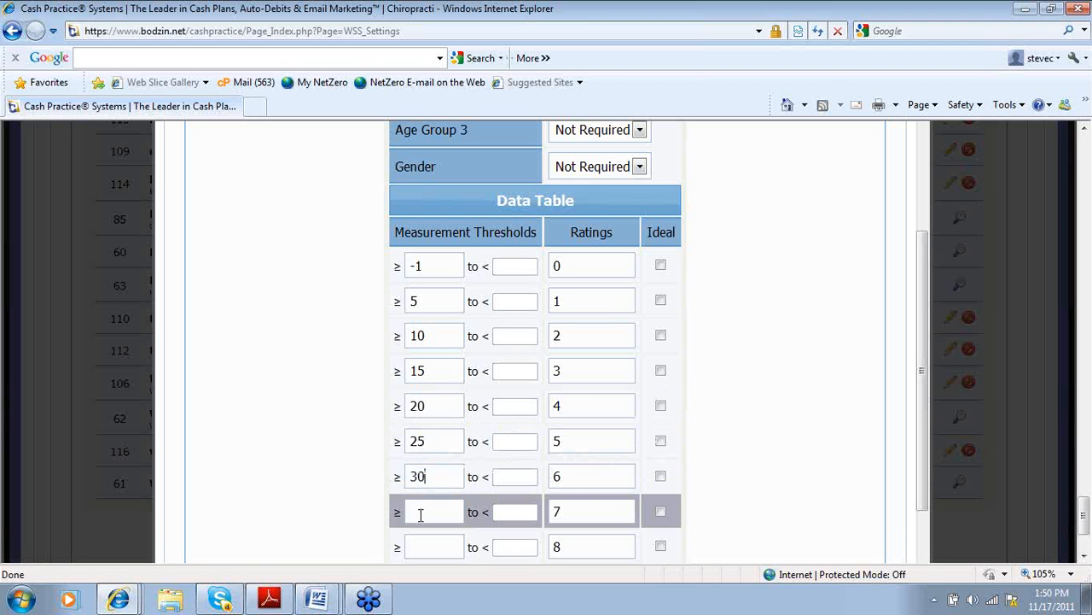
type("35")
left_click(418, 546)
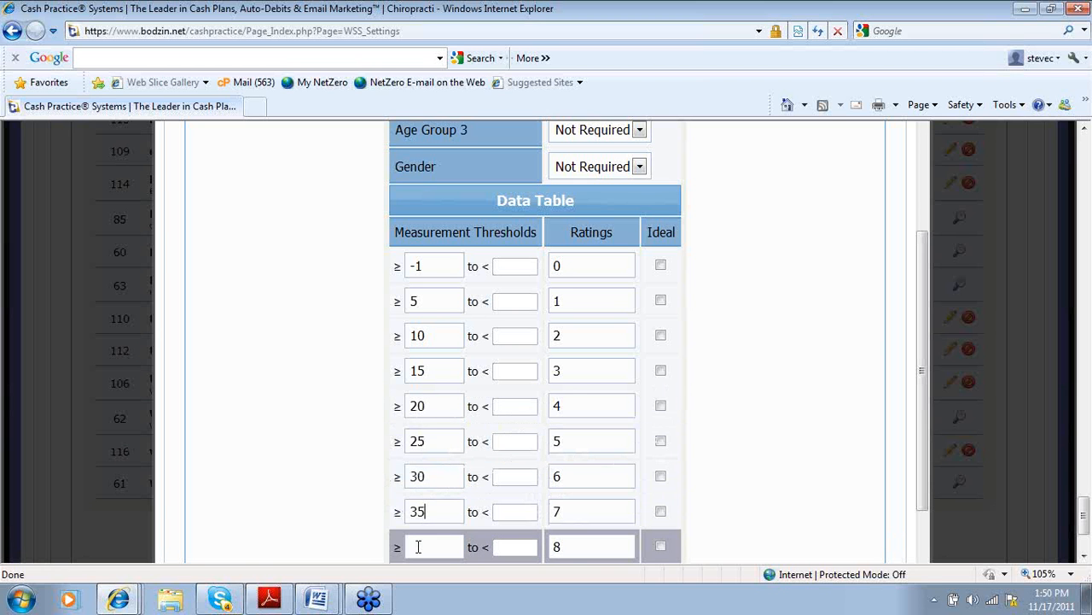
type("40")
left_click_drag(920, 477, 921, 552)
type("45")
type("50")
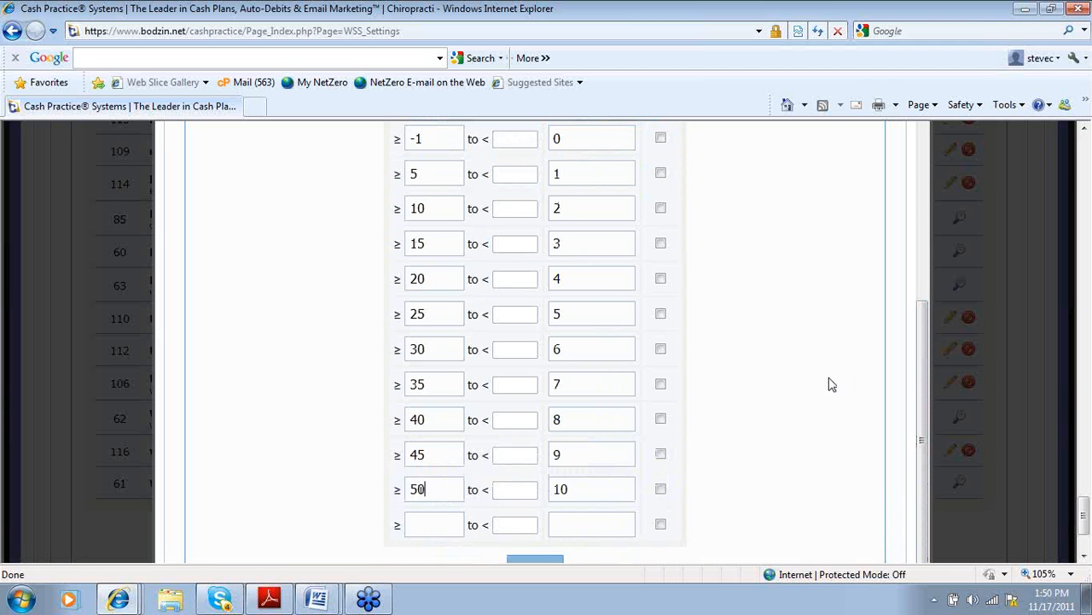
type("50")
type("10")
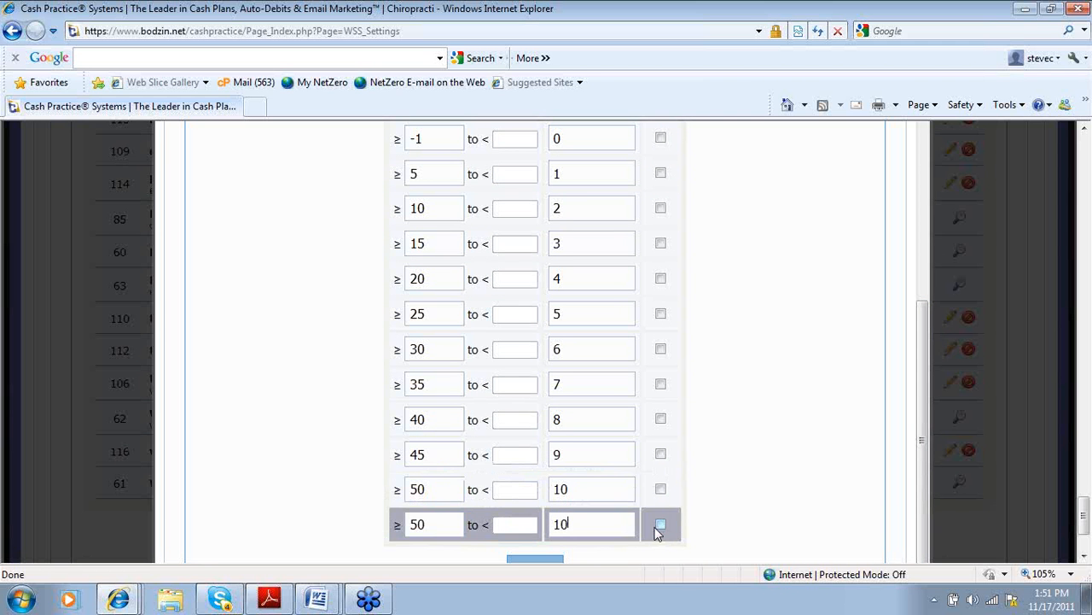
Mark the last four rows, rated 8, 9, 10 and 10, as ideal and save the data table
left_click(660, 489)
left_click(663, 456)
left_click(661, 420)
left_click_drag(926, 413, 928, 444)
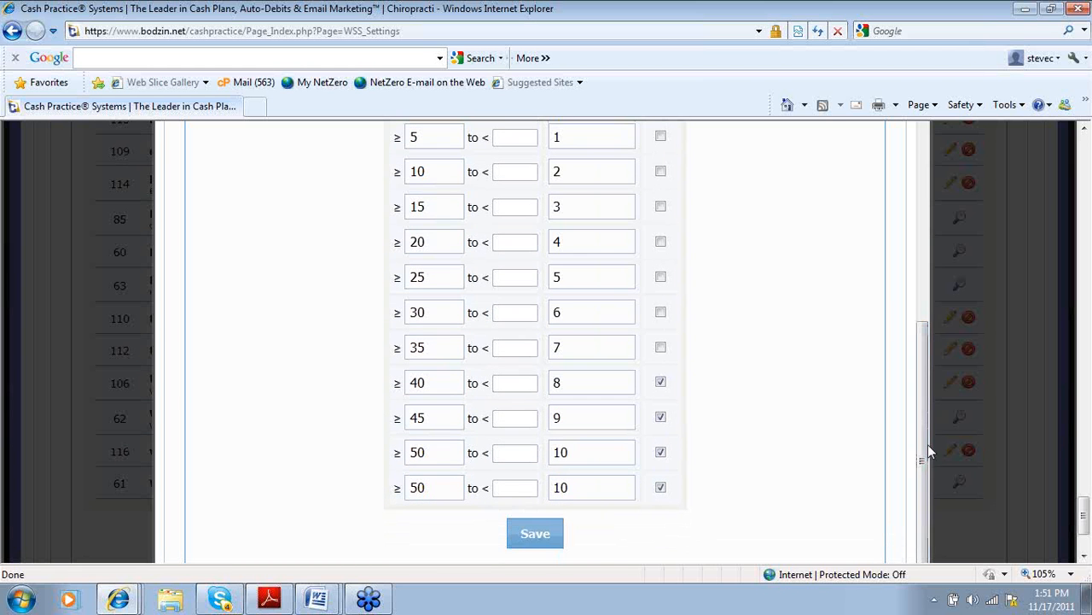
left_click(562, 533)
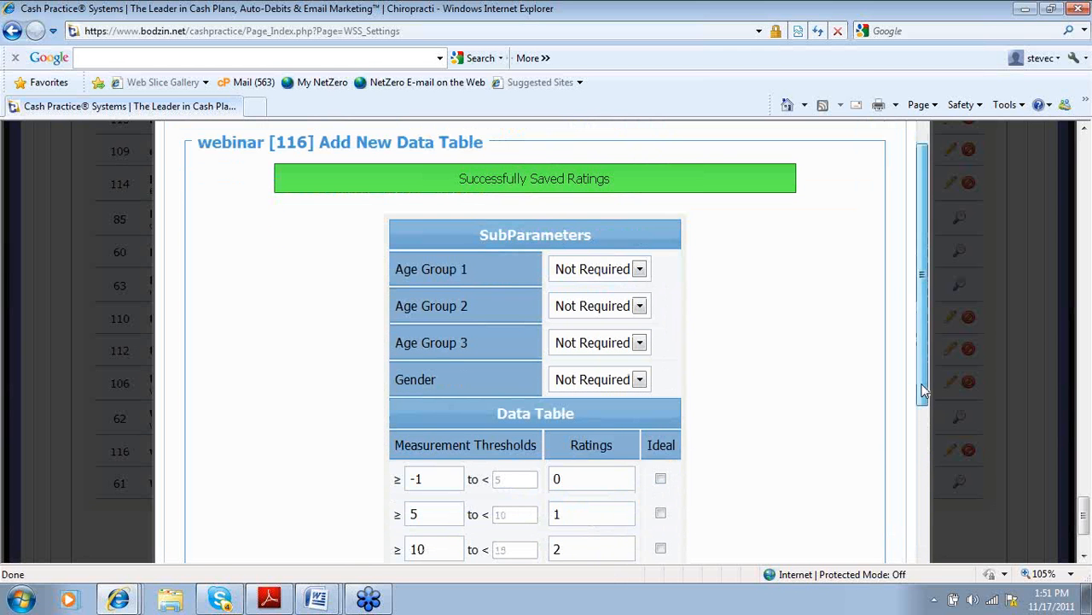
Review the webinar parameter's saved data table and ideal range, and return to the parameters list
left_click_drag(924, 389, 920, 325)
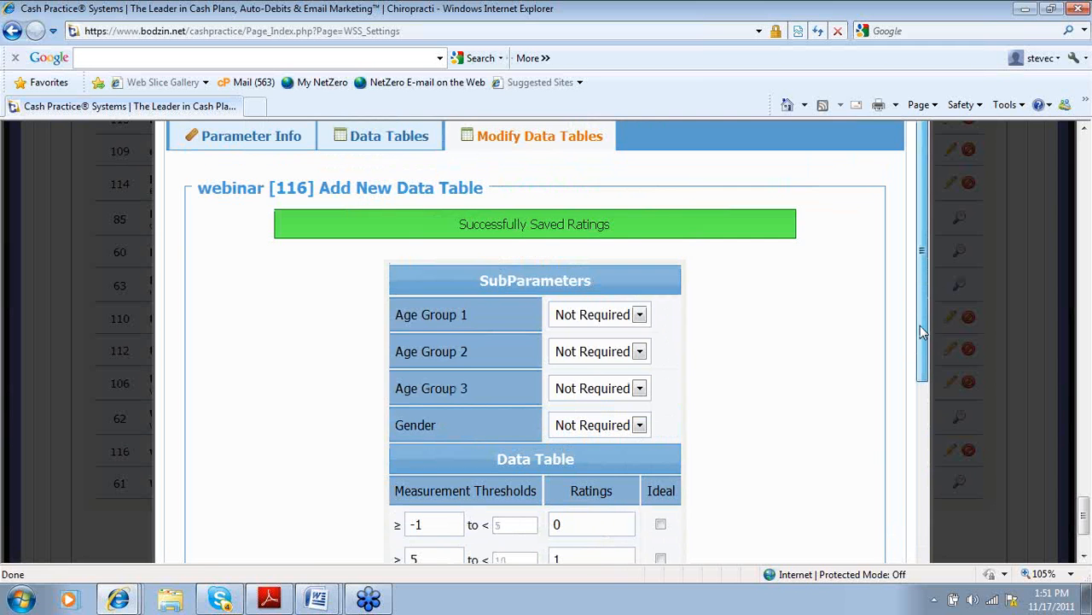
left_click(394, 143)
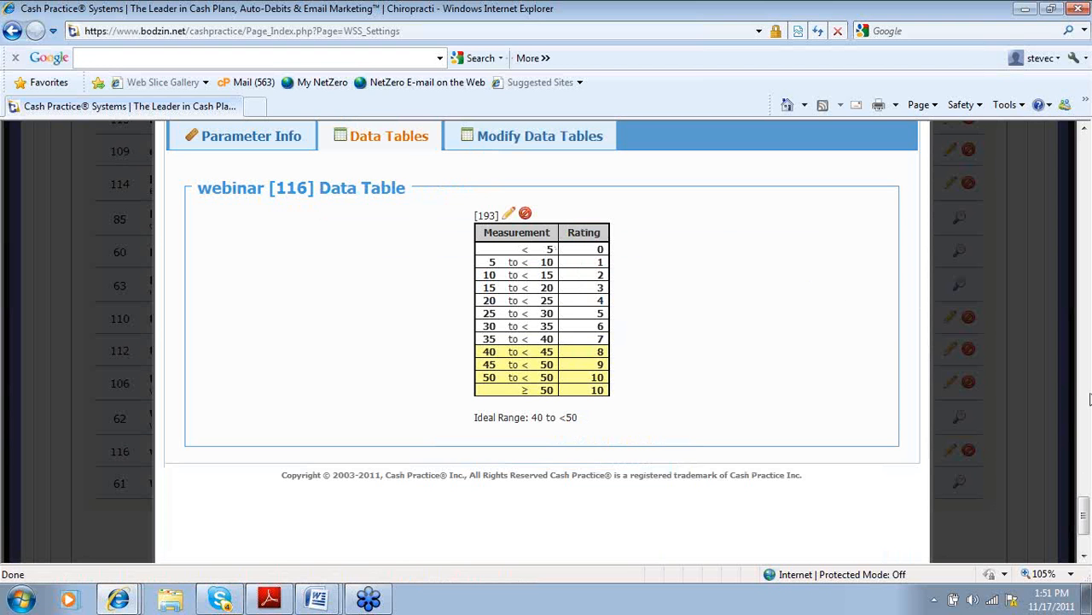
left_click_drag(1084, 516, 1084, 322)
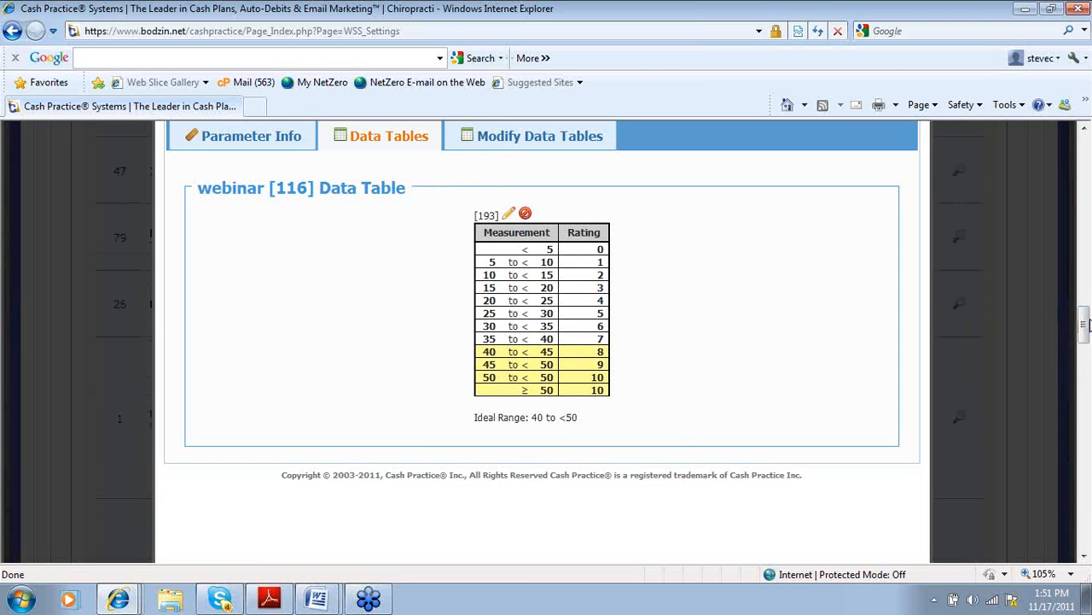
left_click(1044, 299)
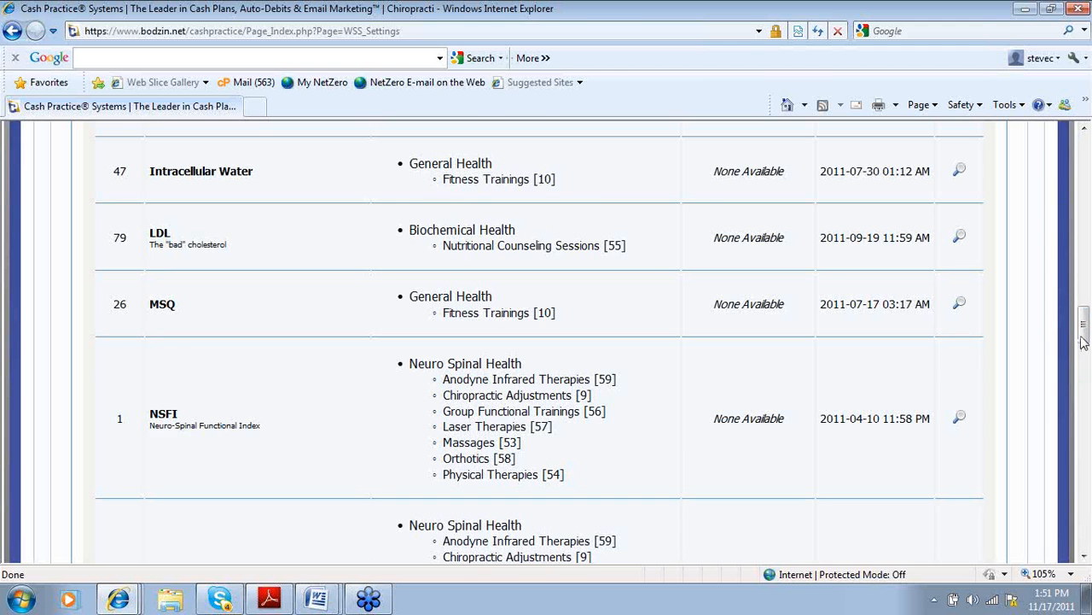
Delete the custom parameter Bilateral Weight Assymetry Test from the parameters list and confirm the deletion
left_click_drag(1084, 337, 1086, 512)
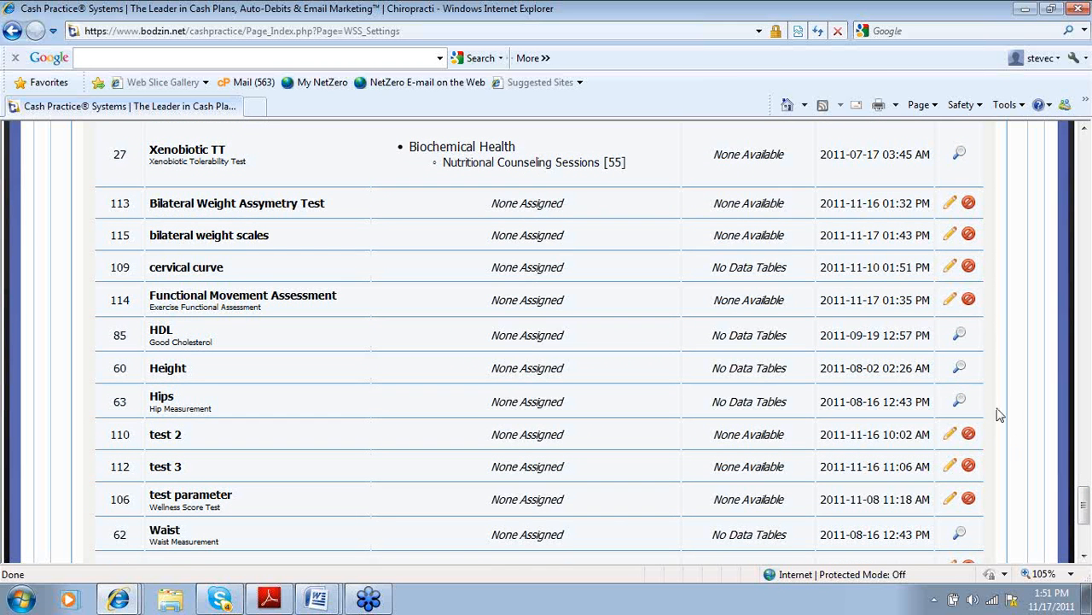
left_click(969, 207)
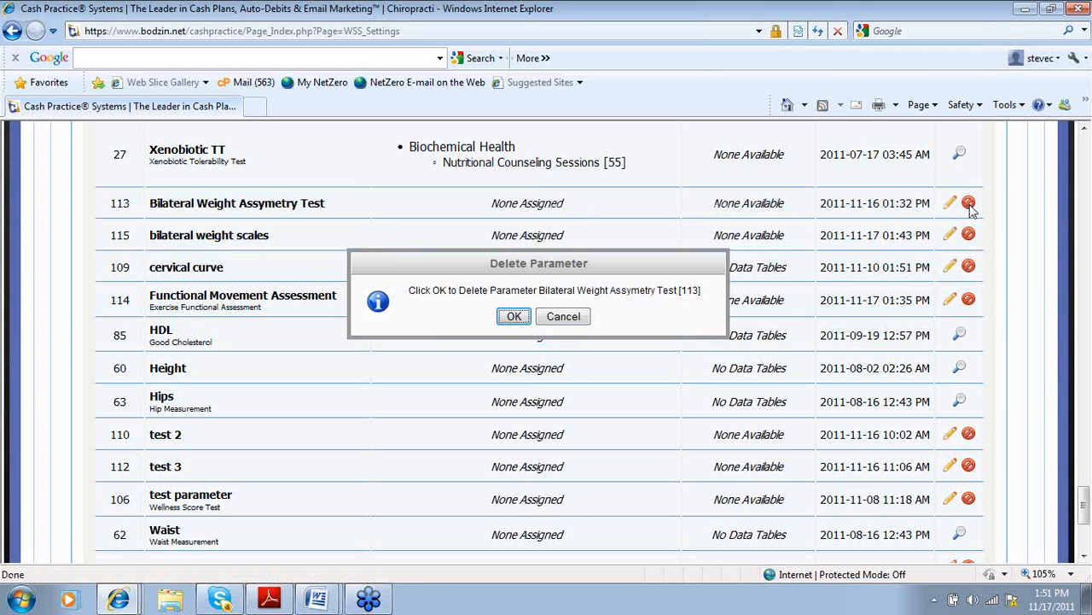
left_click(514, 316)
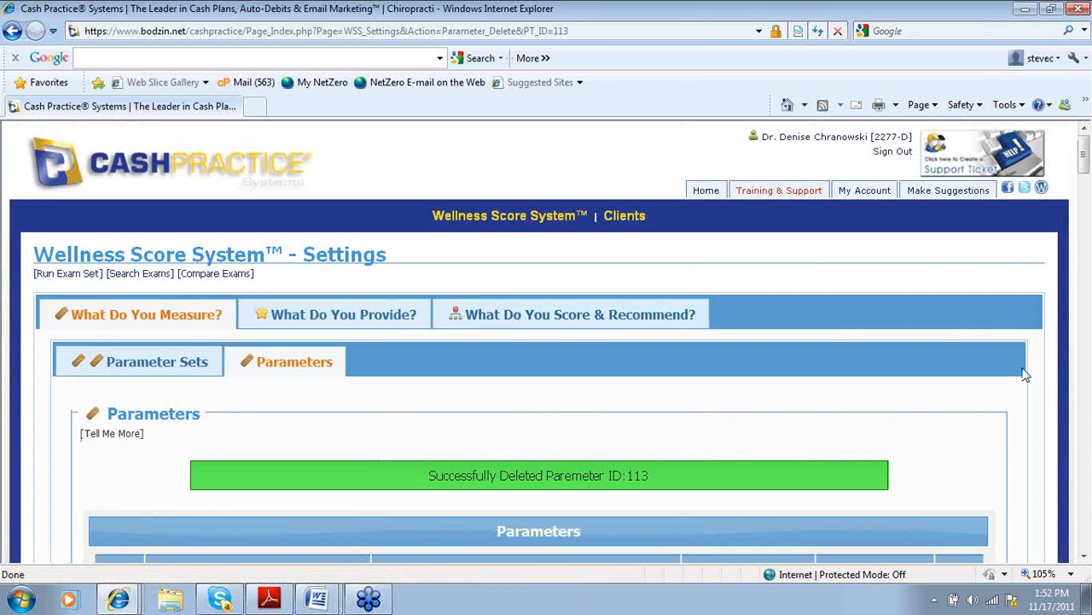
scroll(1086, 559, "down", 4)
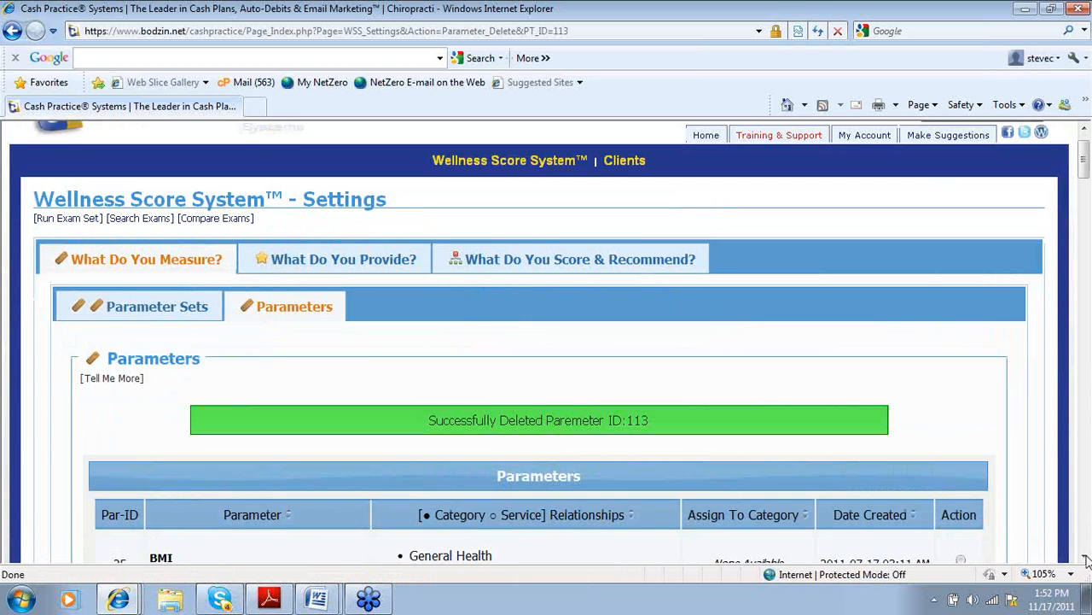